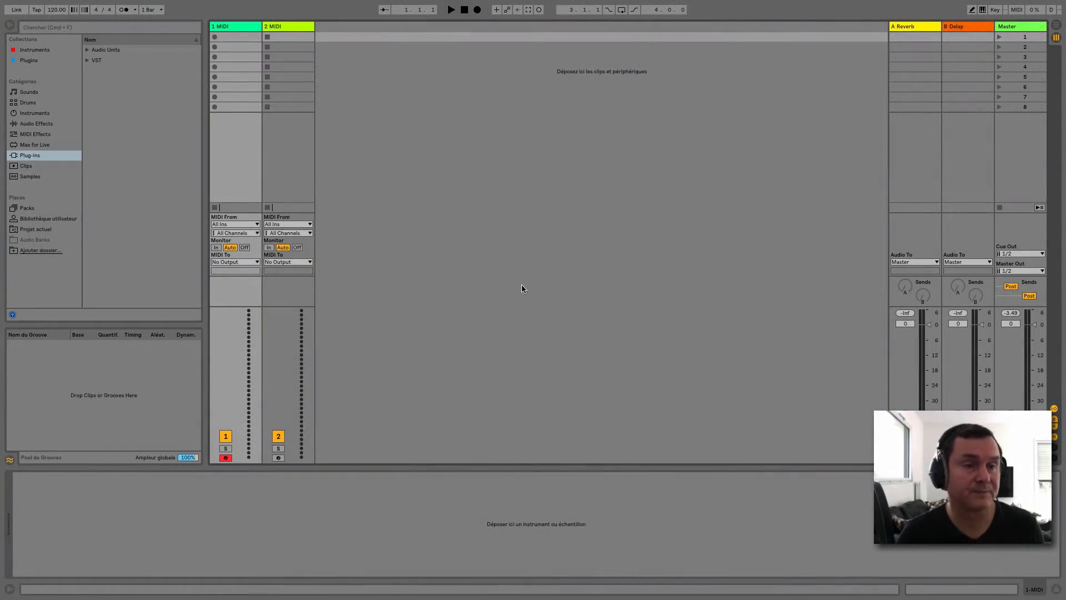
click(87, 60)
click(87, 62)
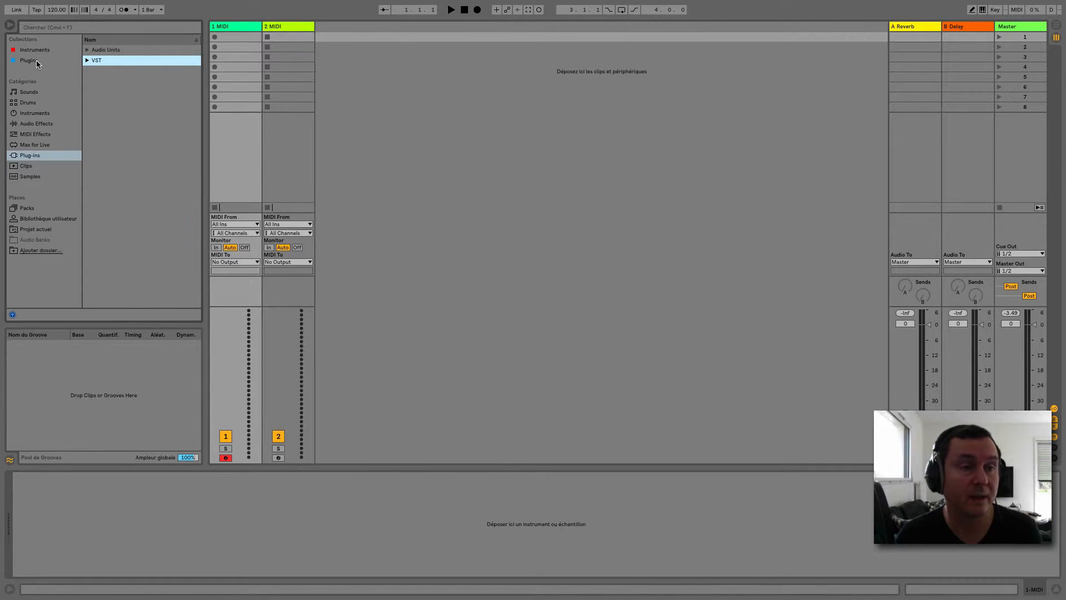
click(86, 61)
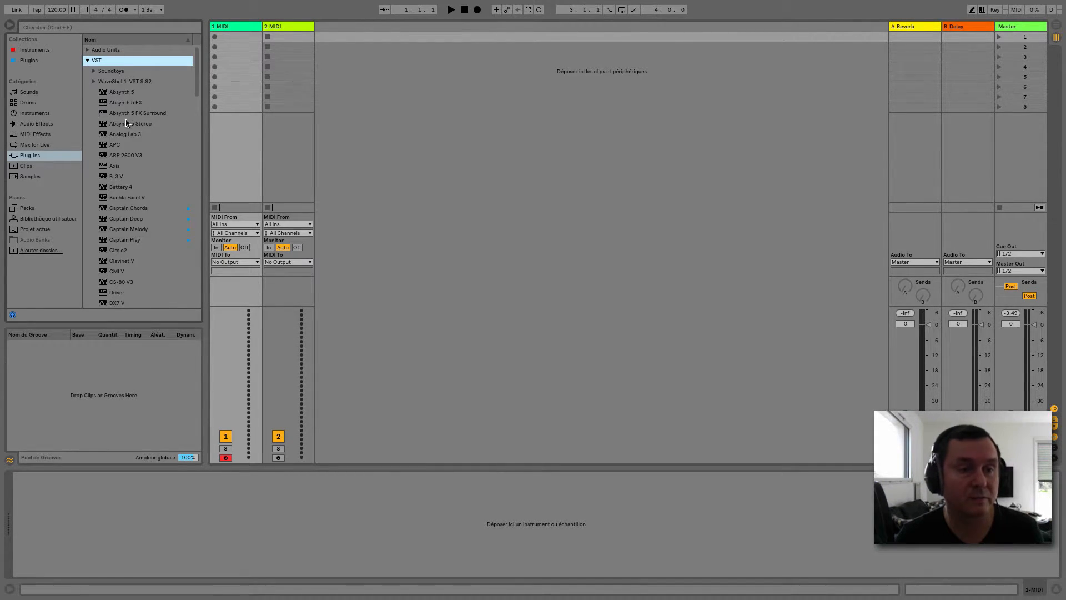
click(86, 61)
- Load Instachord from the Plugins collection onto the first MIDI track and move its plug-in window clear of the tracks
click(31, 60)
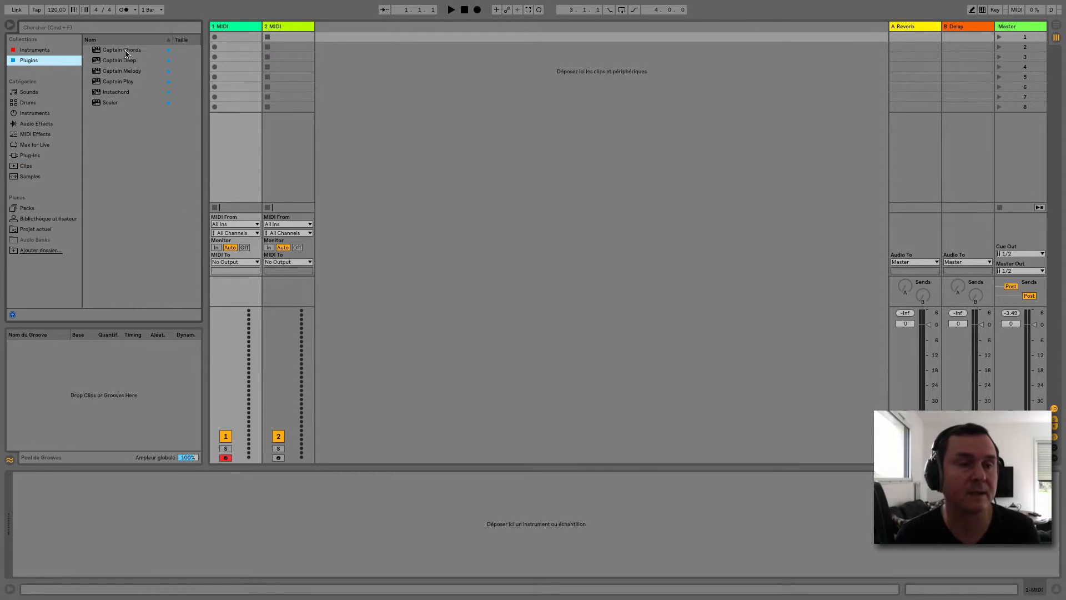
drag(111, 92, 231, 94)
drag(520, 77, 442, 37)
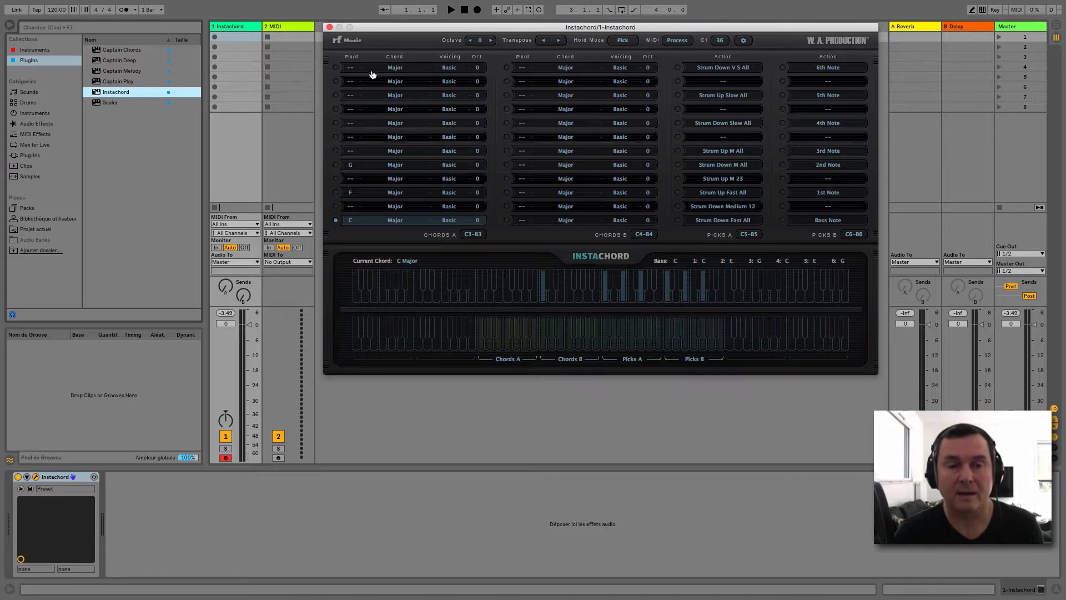
- Load Komplete Kontrol VST.adg from the Instruments collection onto the second MIDI track
click(284, 26)
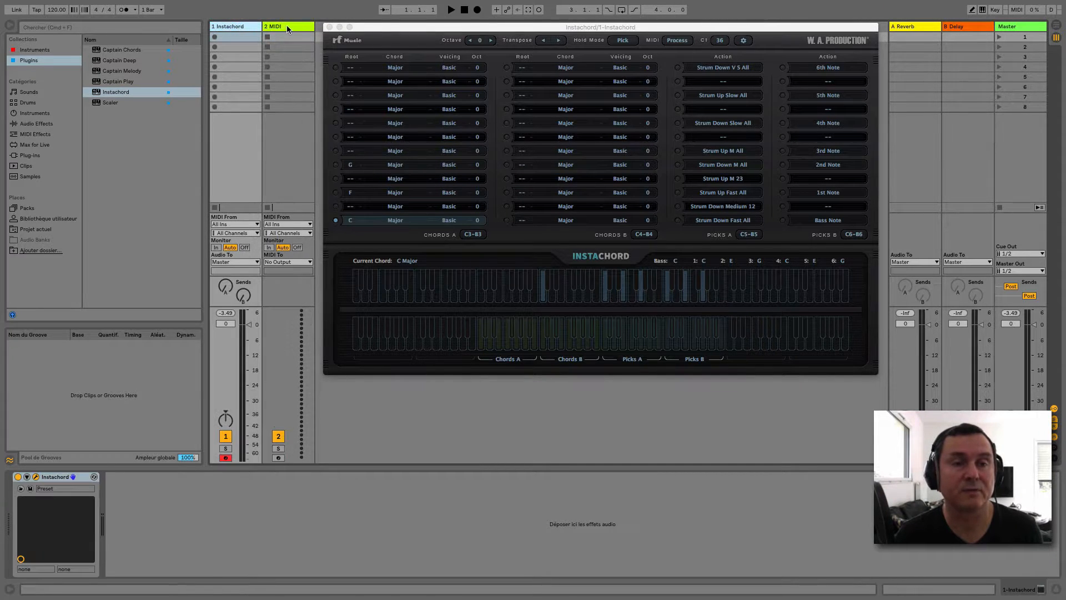
click(288, 26)
click(248, 27)
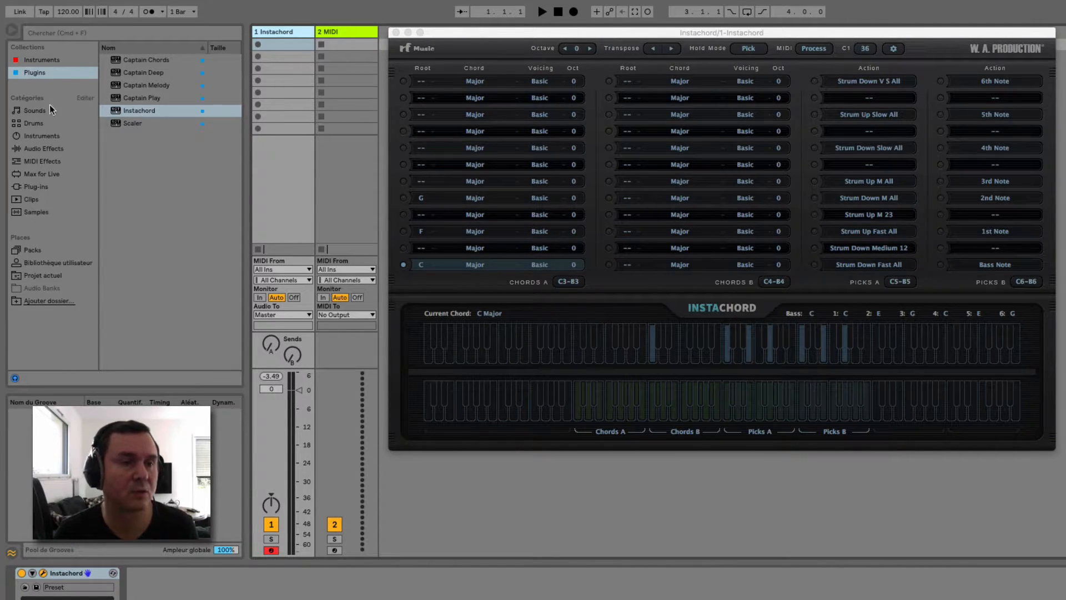
click(43, 62)
drag(143, 61, 345, 133)
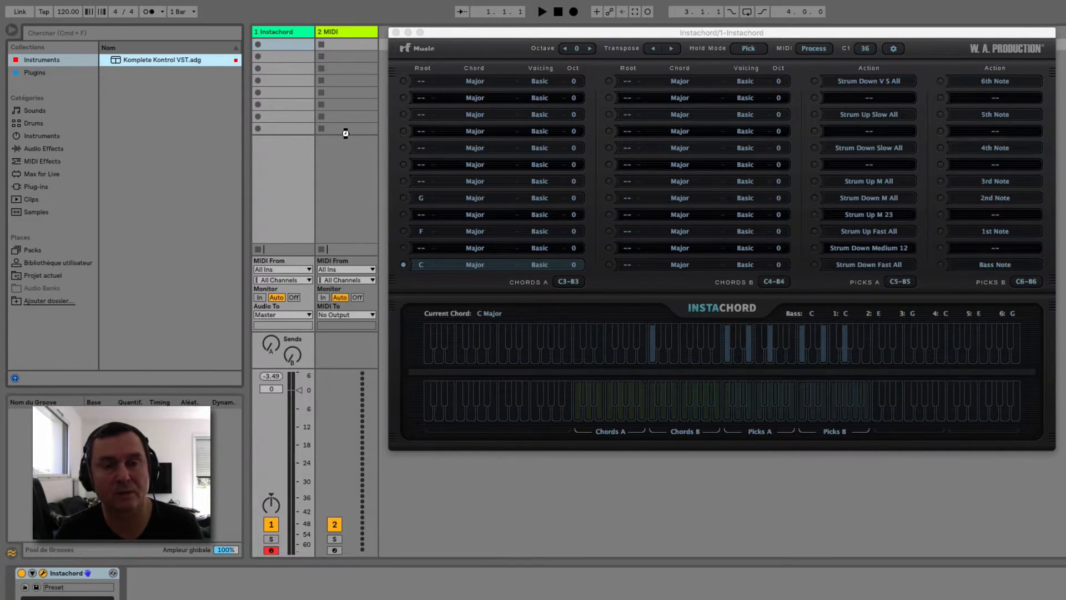
drag(345, 133, 345, 133)
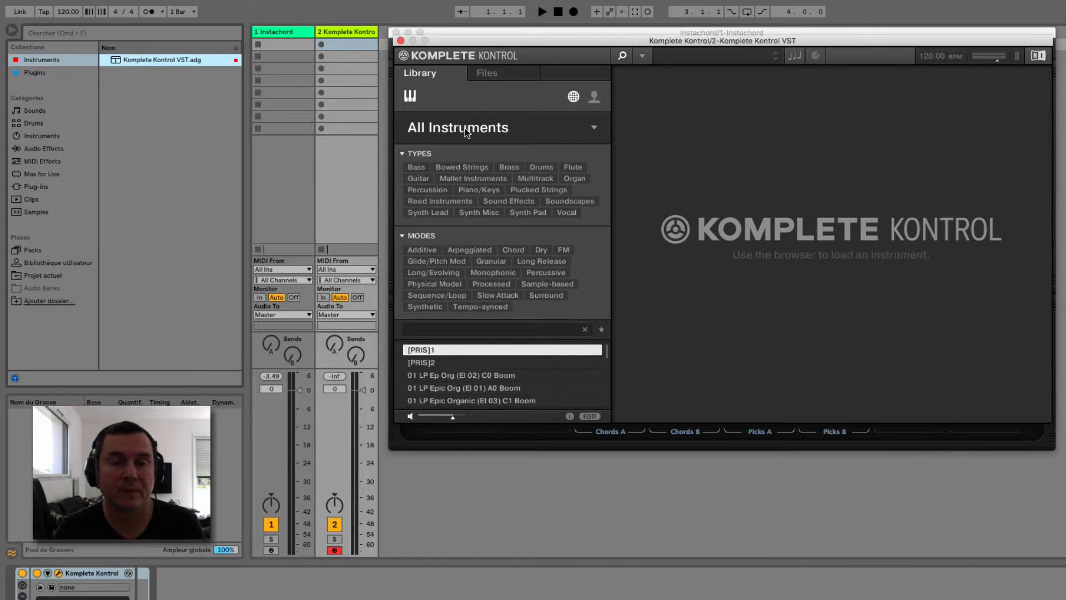
- Load The Giant piano in Komplete Kontrol and close the Komplete Kontrol window
click(501, 144)
scroll(485, 251, down, 10)
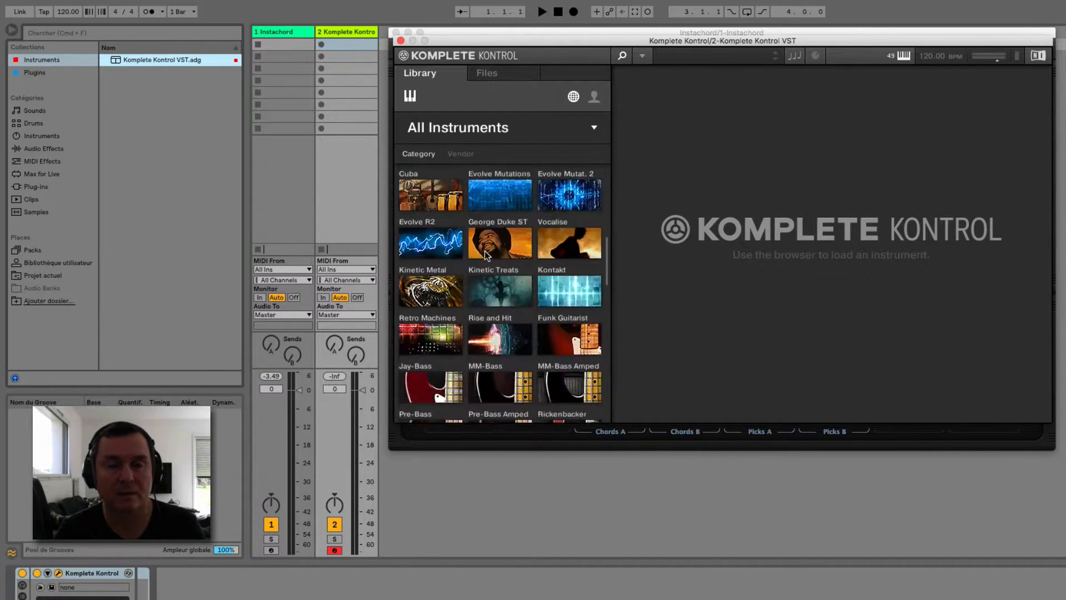
scroll(485, 251, up, 5)
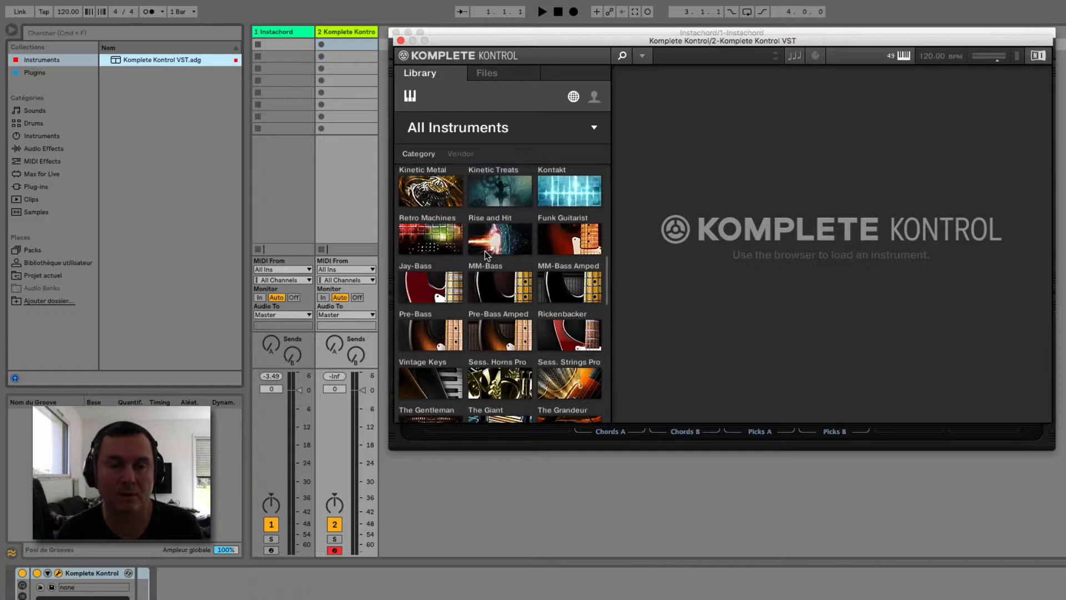
scroll(486, 256, down, 3)
click(500, 293)
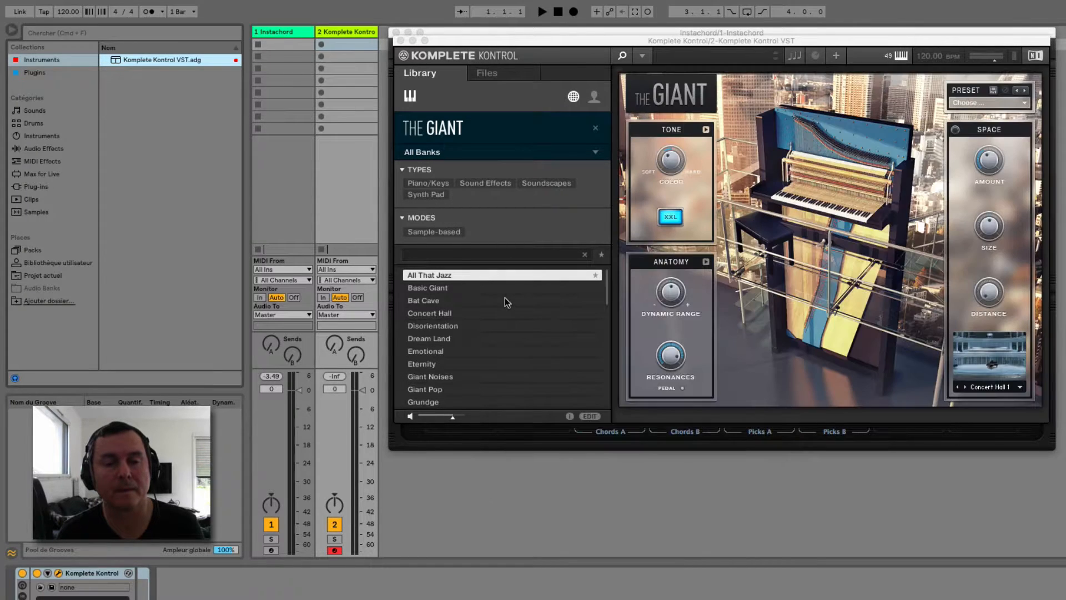
click(399, 41)
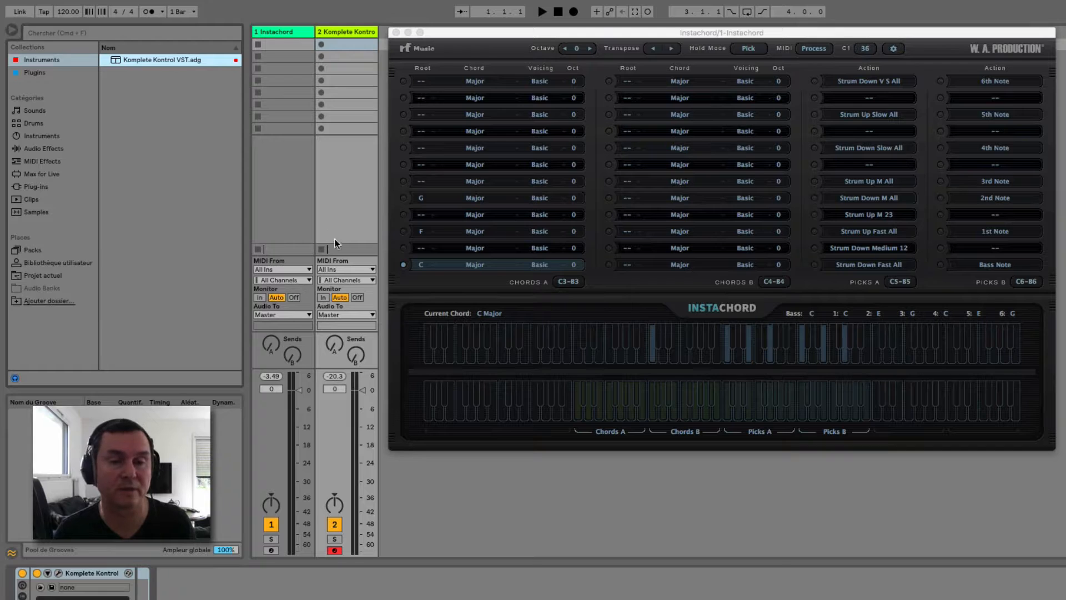
- Route the Komplete Kontrol track's MIDI input from 1-Instachord, source Instachord, with monitoring set to In, and leave the track armed
click(338, 270)
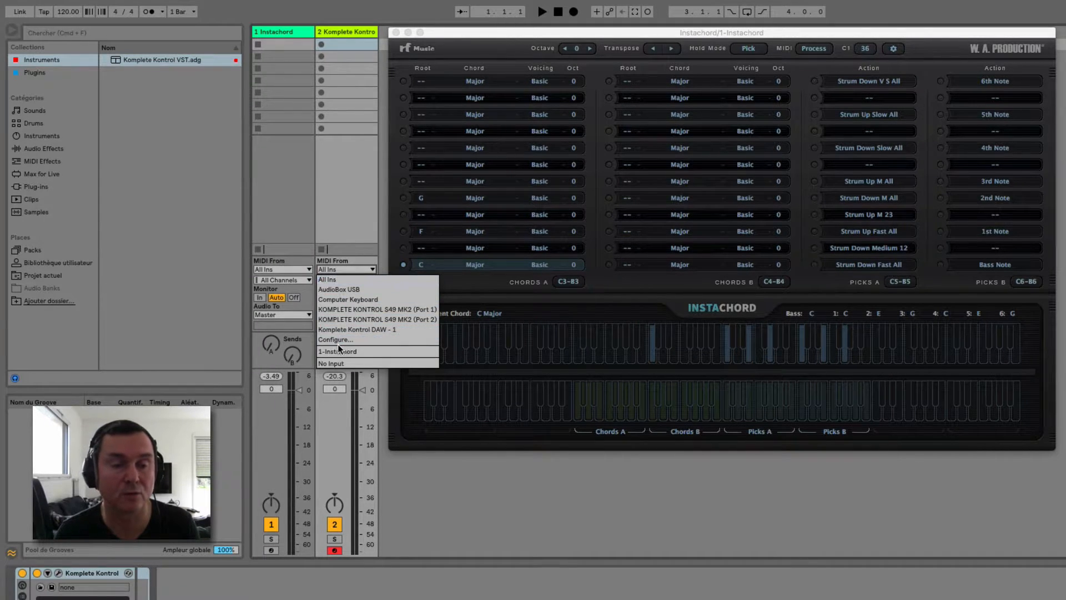
click(335, 350)
click(345, 281)
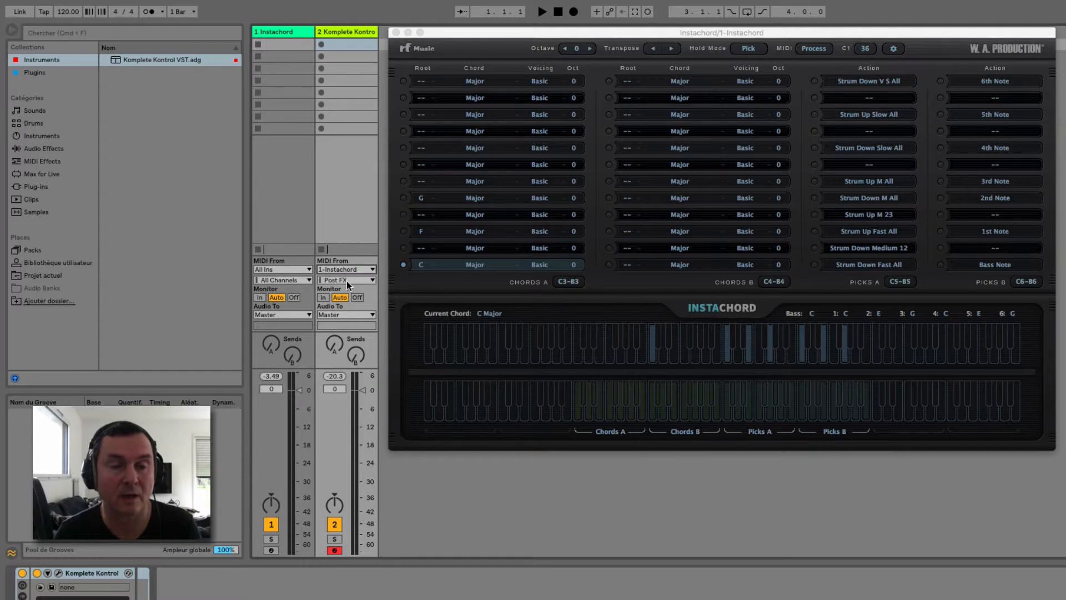
click(325, 313)
click(322, 297)
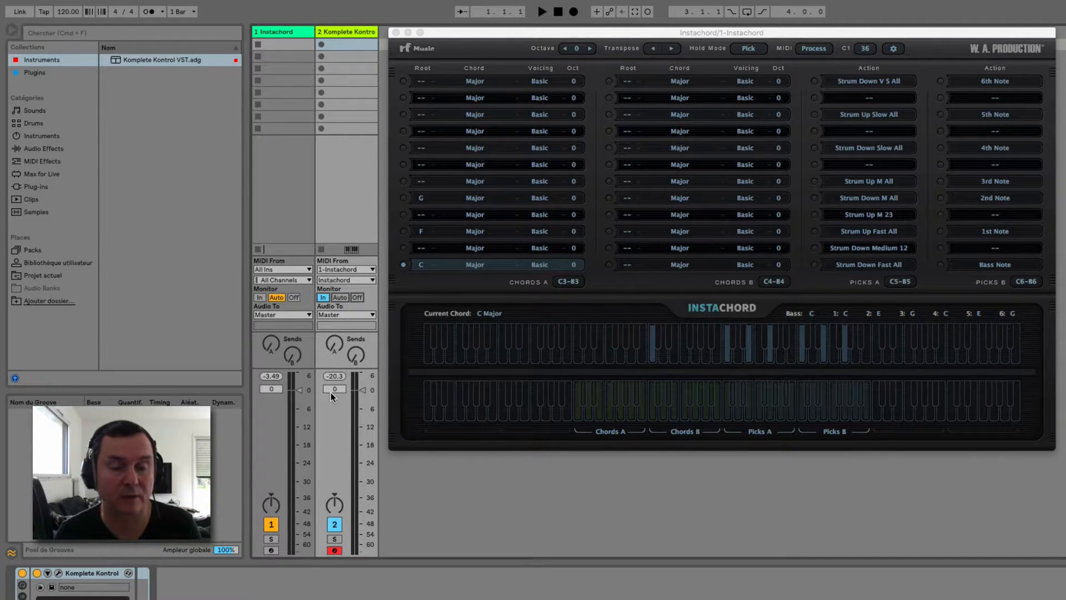
click(271, 550)
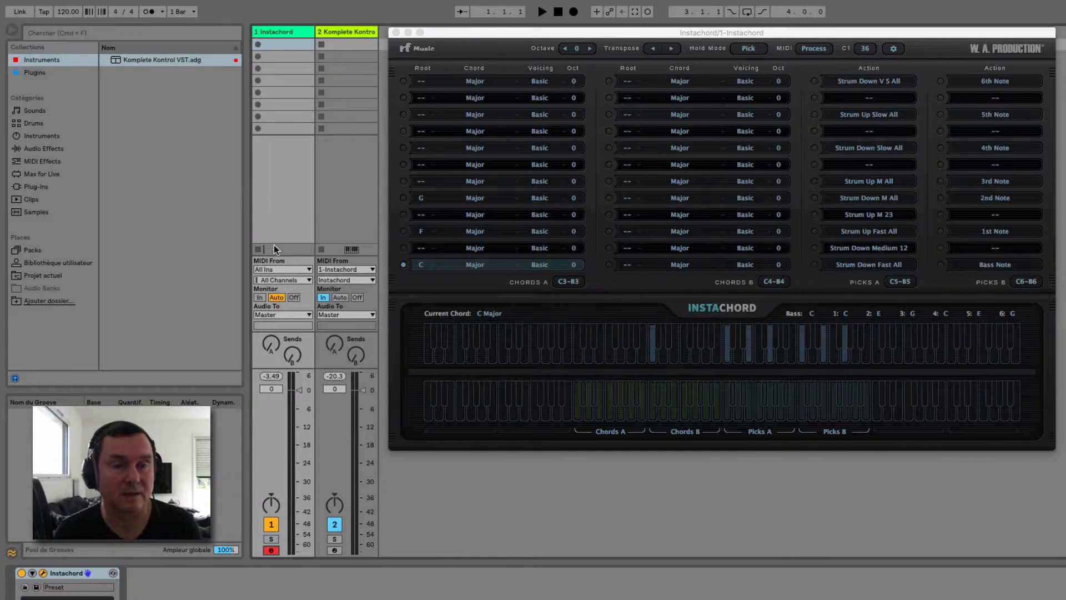
click(335, 550)
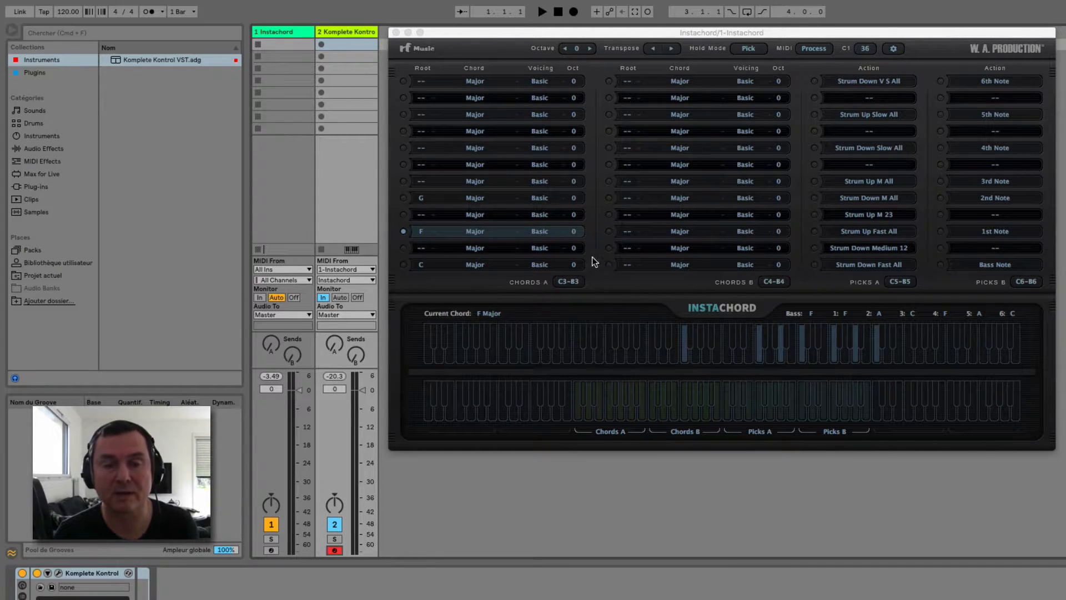
- Trigger the Strum Down Fast All and Strum Down Medium 12 picks, and lower the Komplete Kontrol track's volume to -6.5
click(814, 266)
click(814, 250)
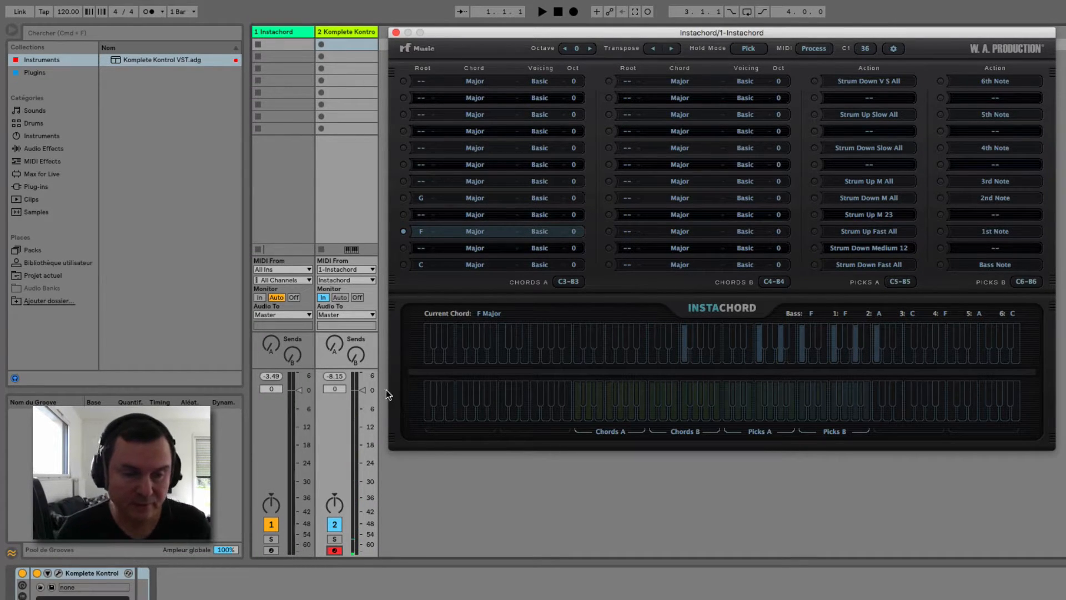
drag(364, 390, 362, 412)
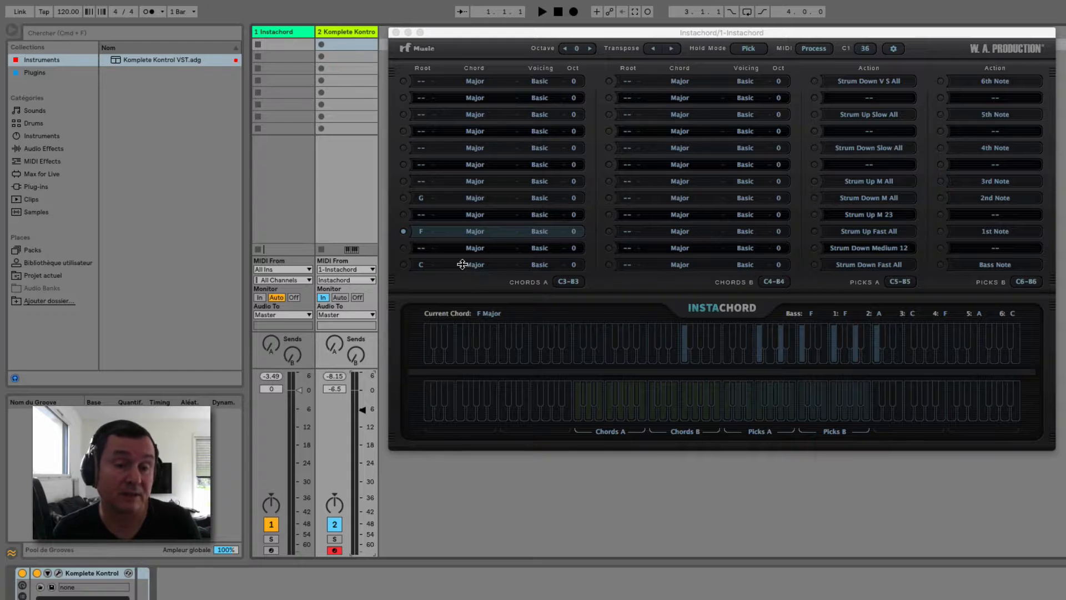
- Examine the root and chord type choices of the C slot in Chords A and the action choices in Picks A
click(421, 265)
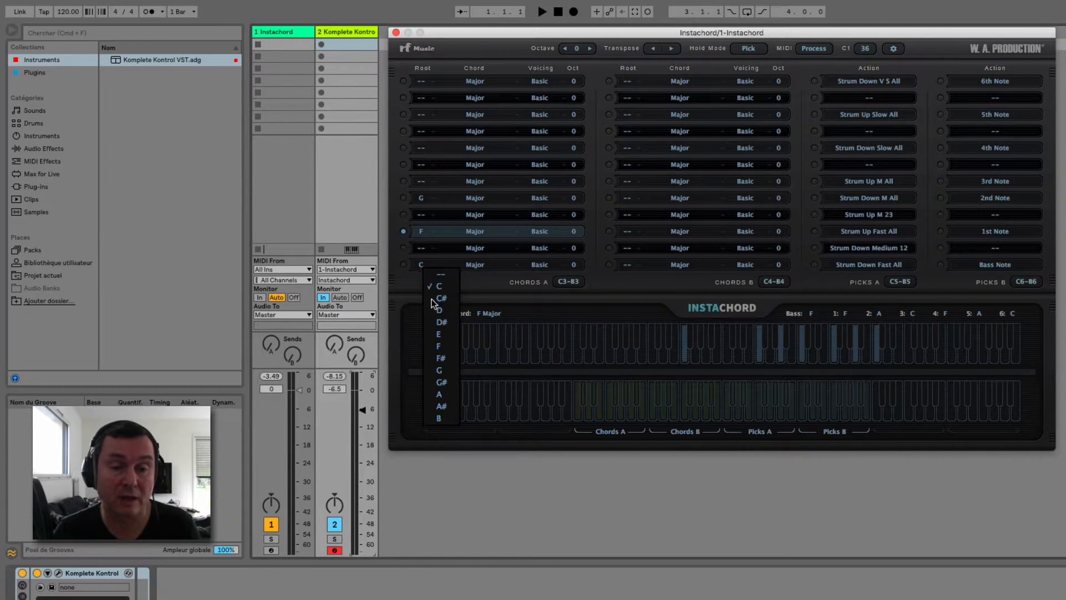
click(472, 282)
click(475, 264)
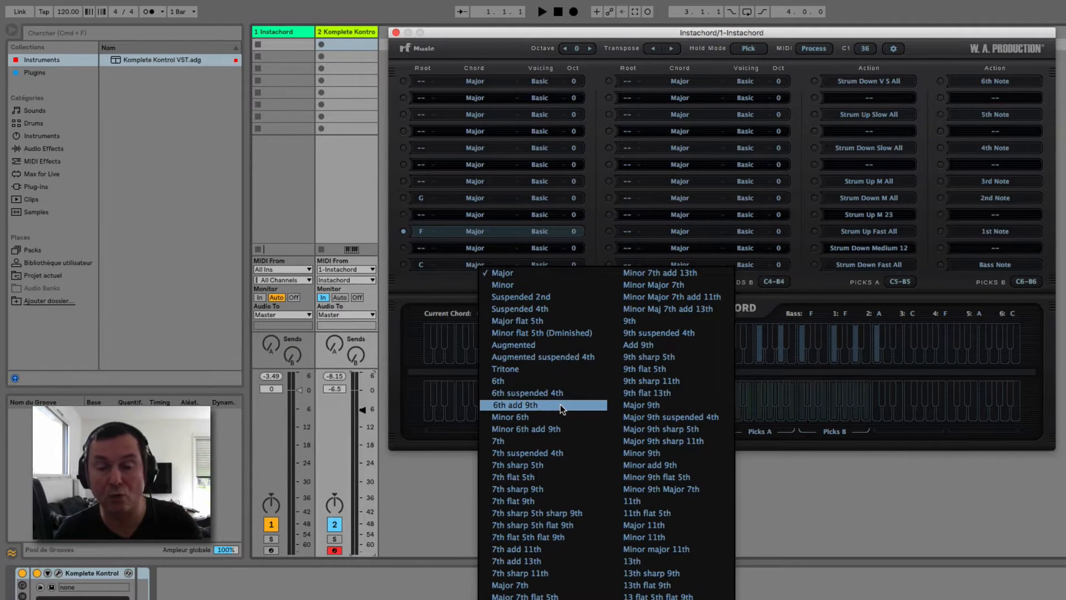
click(440, 279)
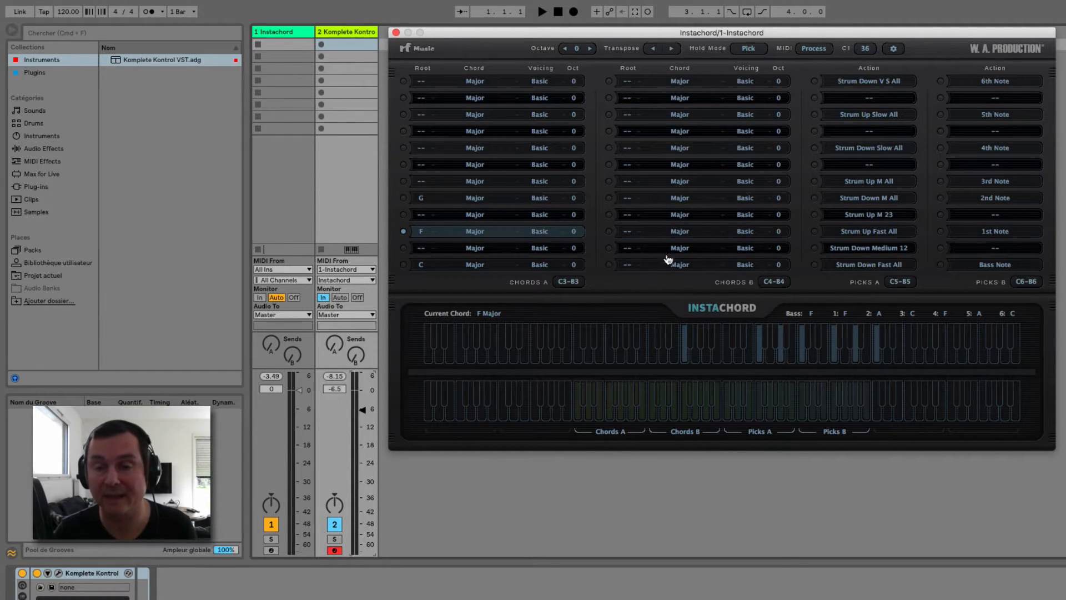
click(887, 100)
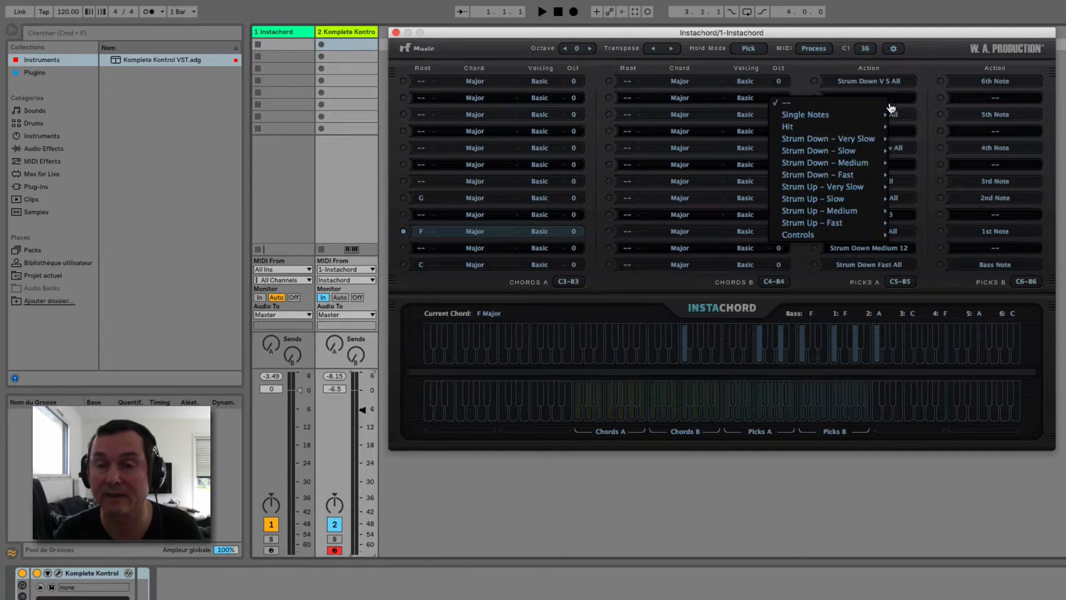
click(926, 81)
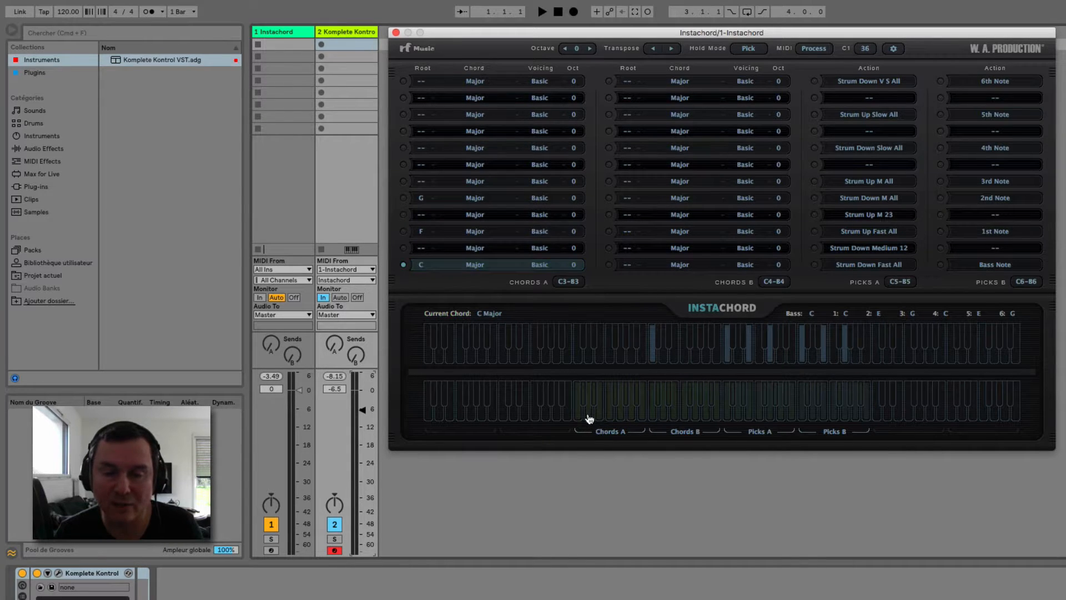
- Set the Chords A key range to C1-B1 and test chord keys on the Instachord keyboard
click(611, 407)
click(639, 414)
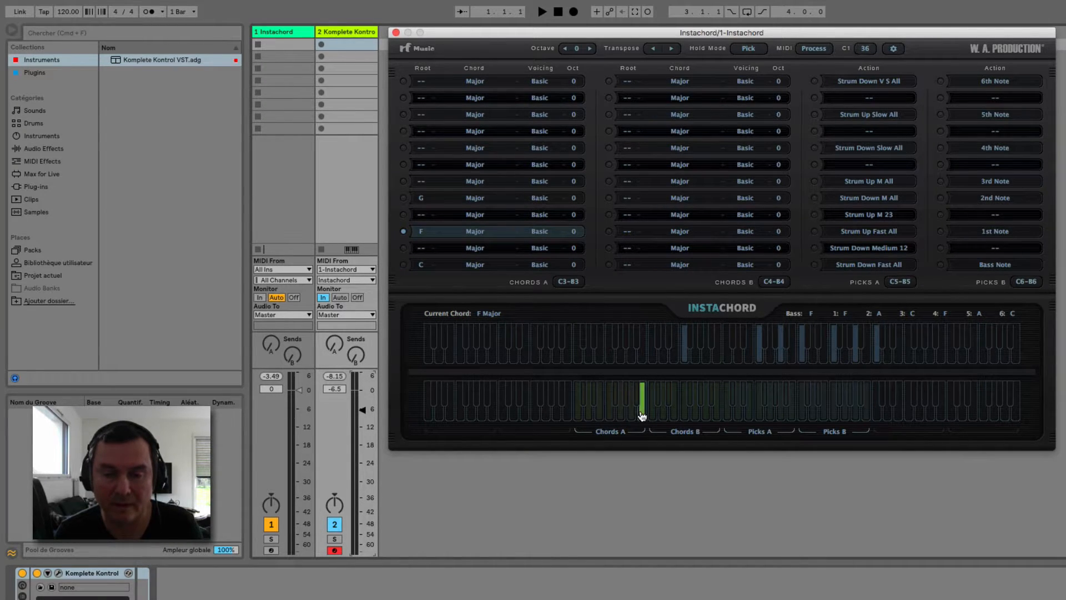
click(571, 286)
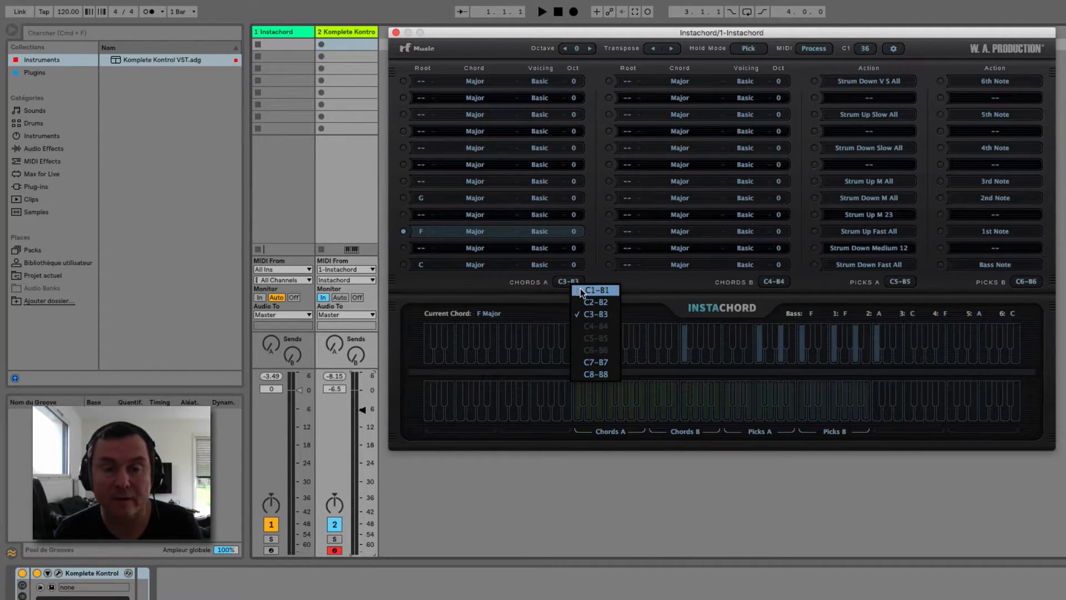
click(580, 288)
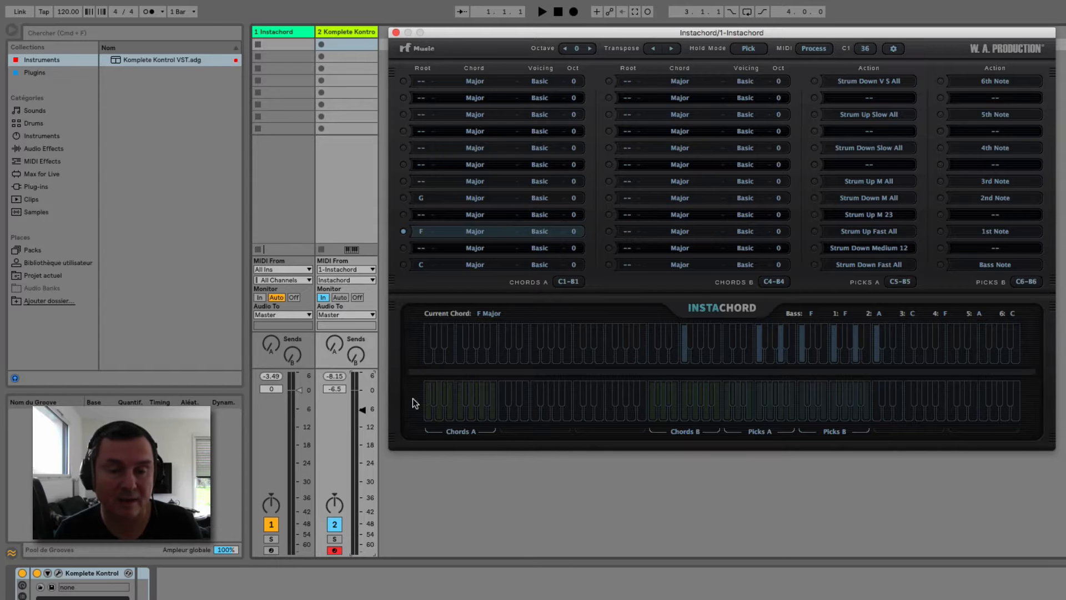
click(431, 423)
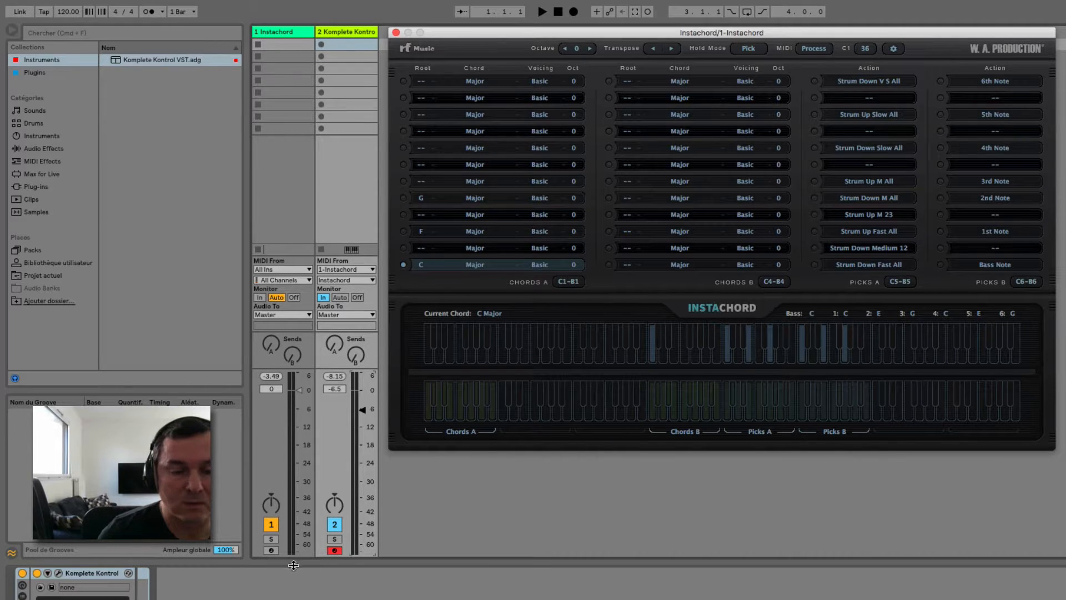
- Arm the Instachord track, then assign a C Minor chord to the highest slot of Chords A and test its key
click(271, 550)
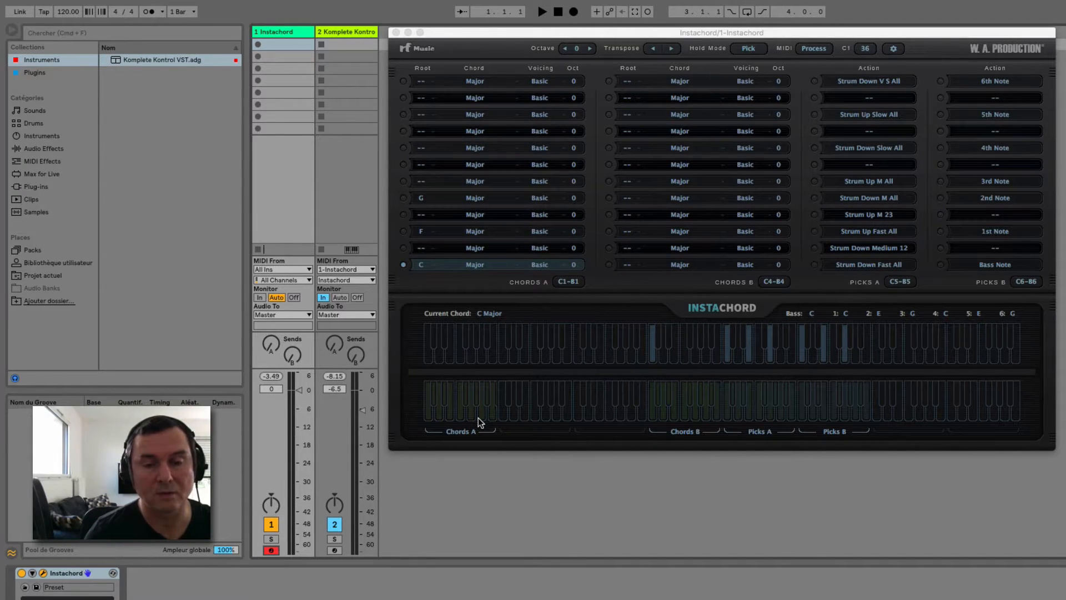
click(420, 81)
click(435, 100)
click(475, 82)
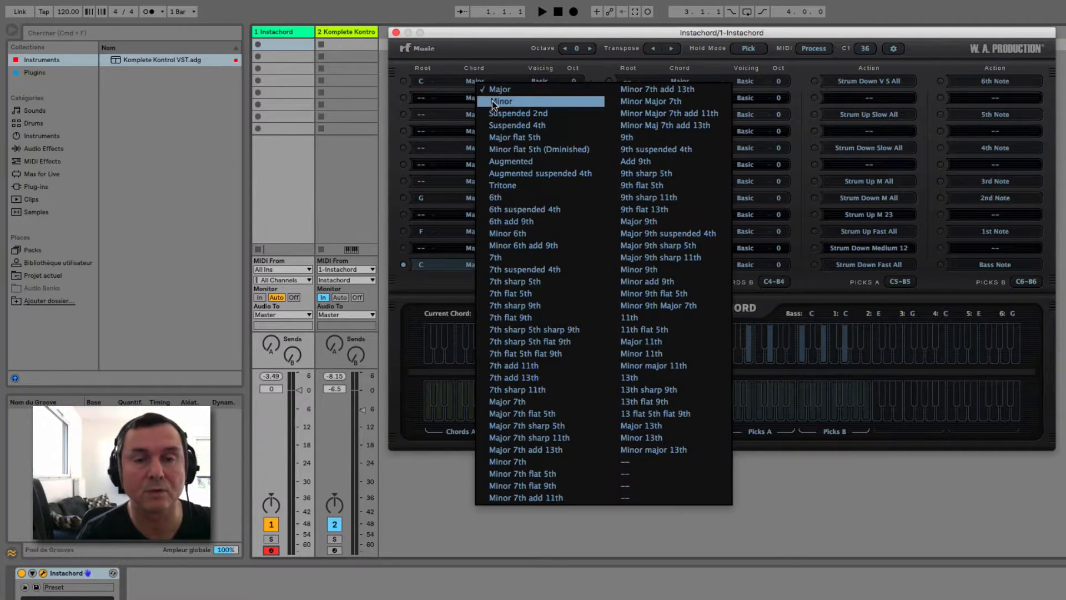
click(498, 101)
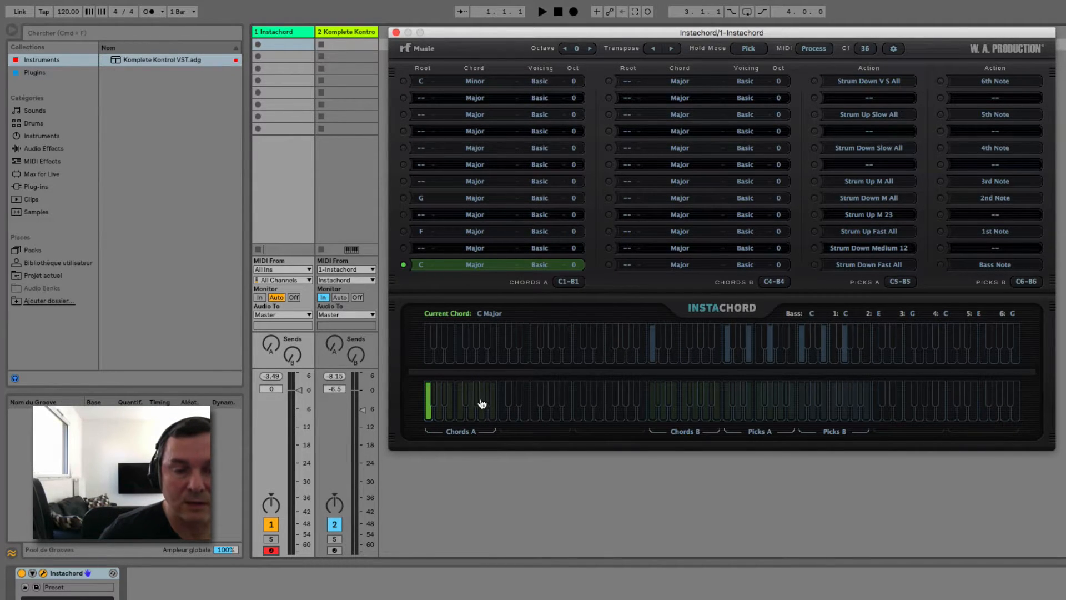
click(493, 416)
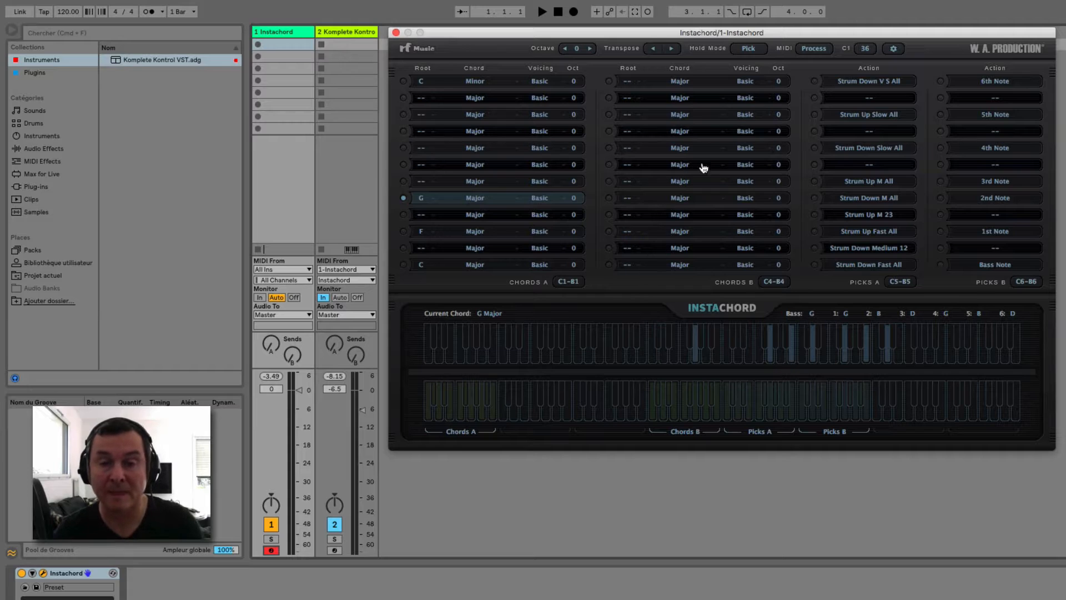
- Set the key ranges to C2-B2 for Chords B, C3-B3 for Picks A and C4-B4 for Picks B
click(762, 283)
click(745, 302)
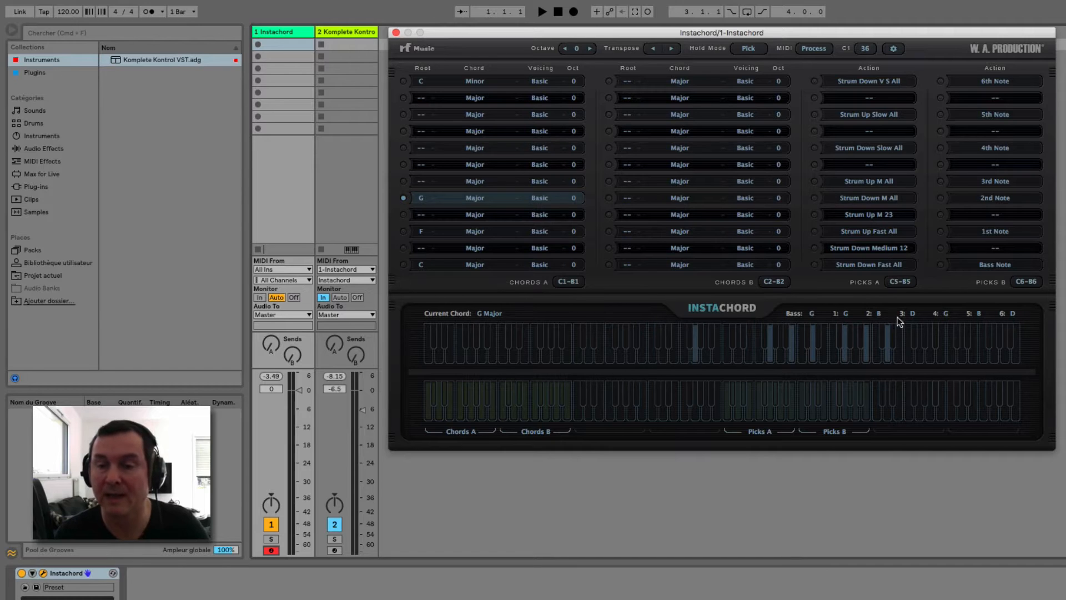
click(901, 284)
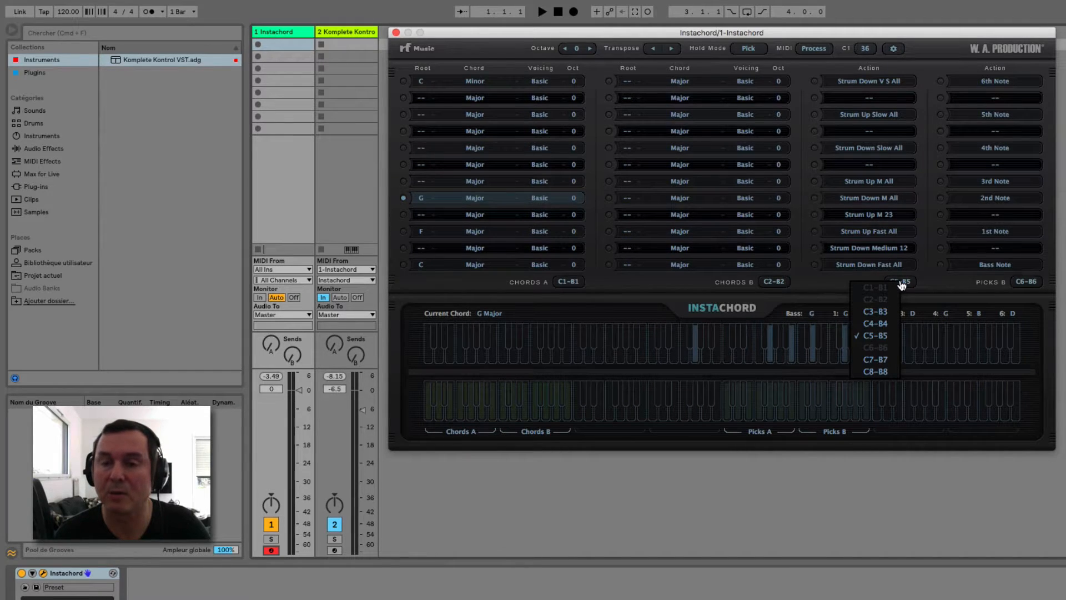
click(879, 312)
click(1019, 289)
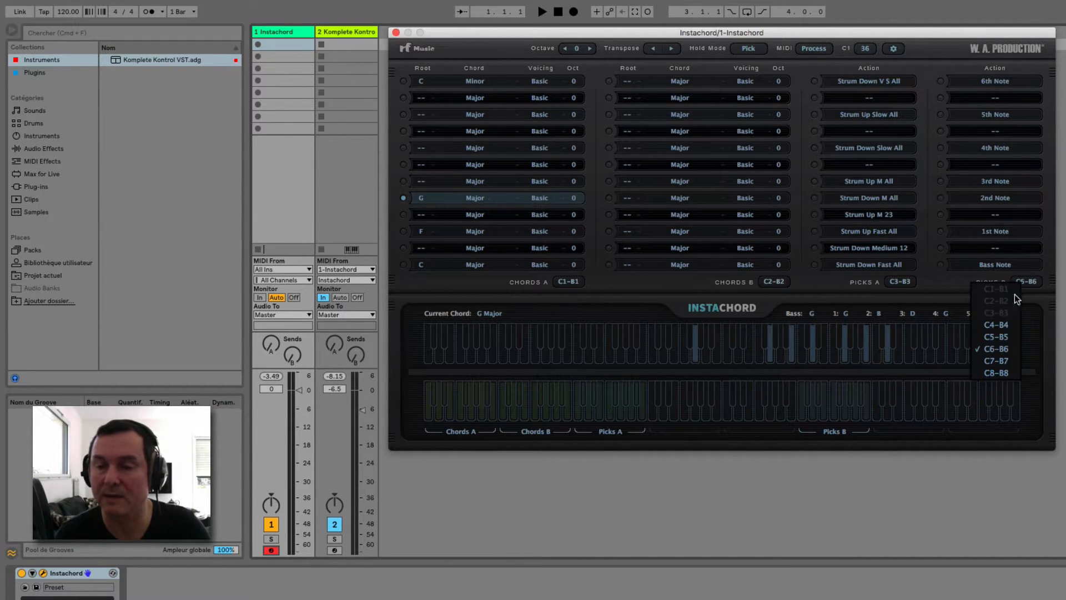
click(995, 327)
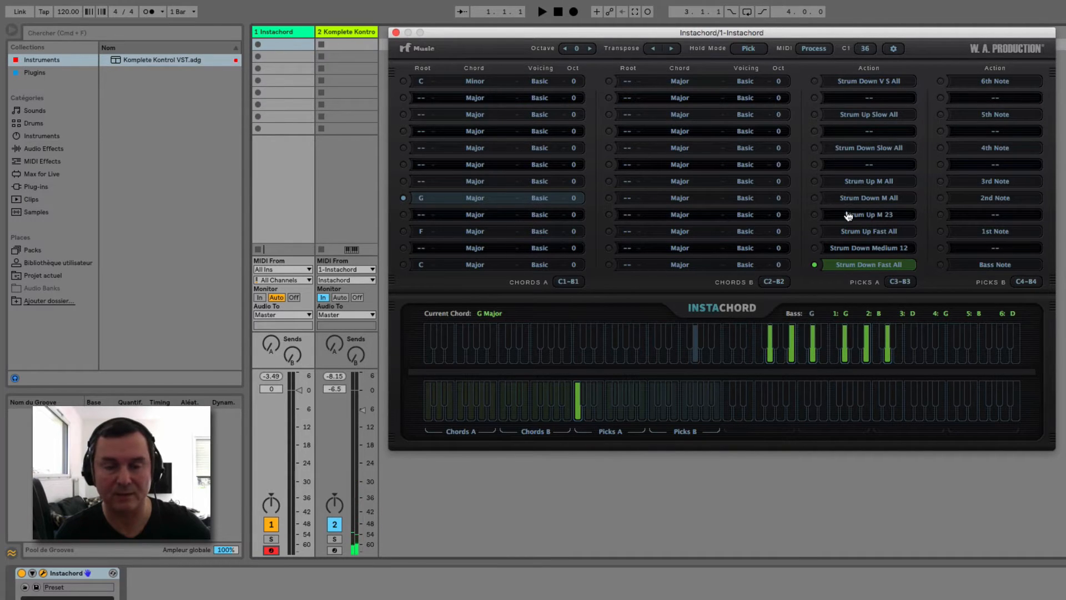
- Trigger the C Major chord of Chords A, then assign C Minor to the lowest slot of Chords B and test the range's keys
click(425, 414)
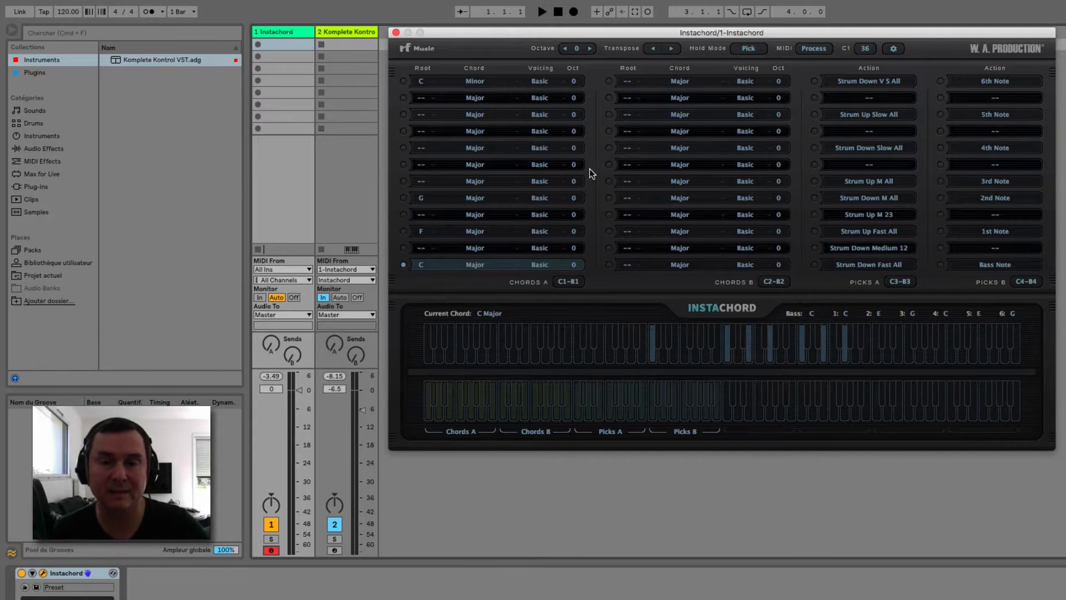
click(404, 265)
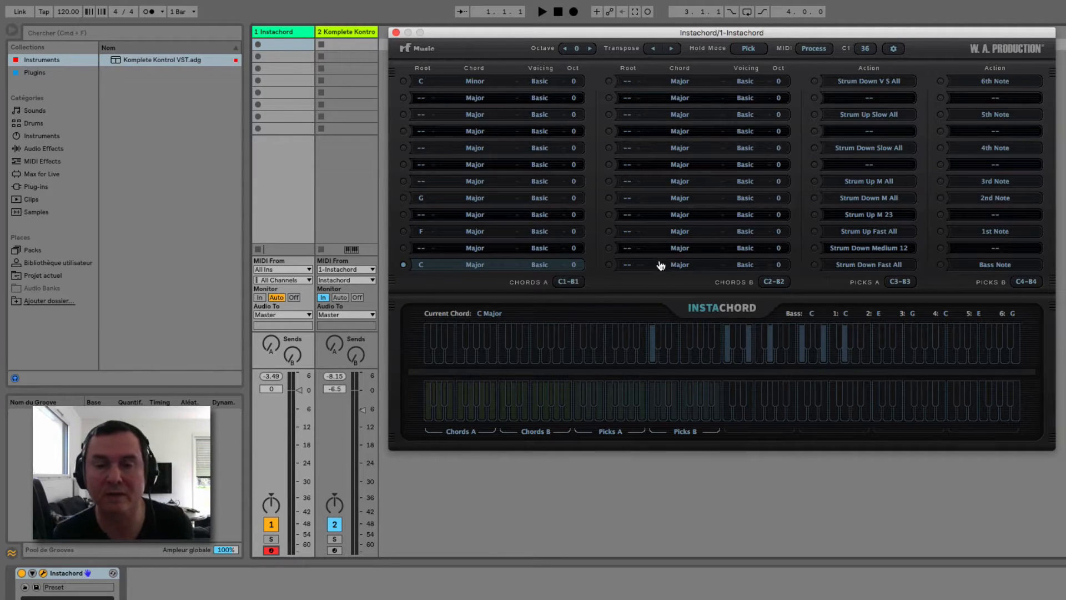
click(628, 268)
click(641, 284)
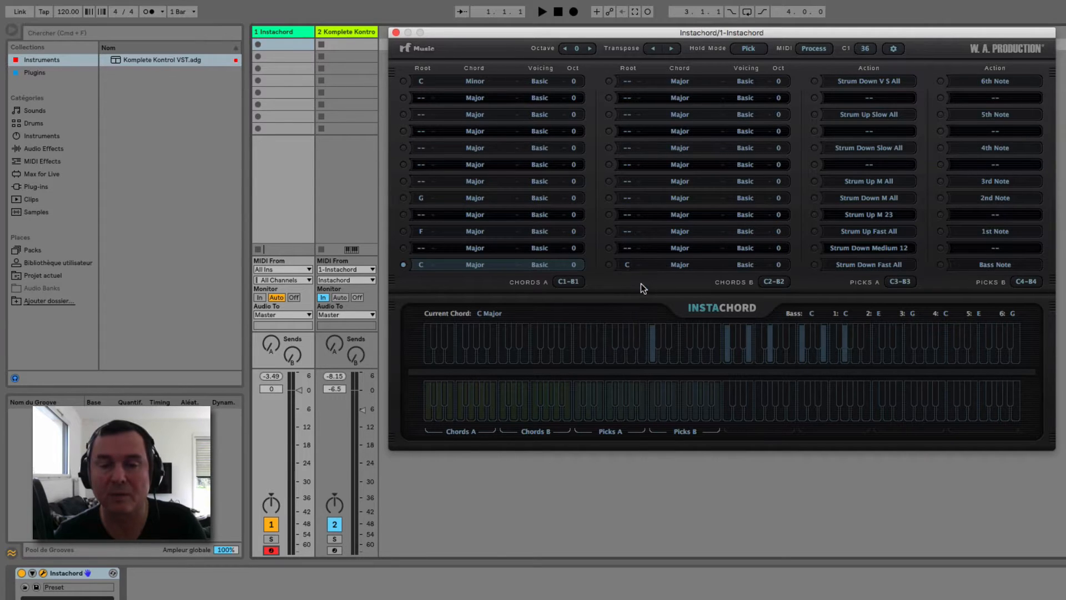
click(682, 266)
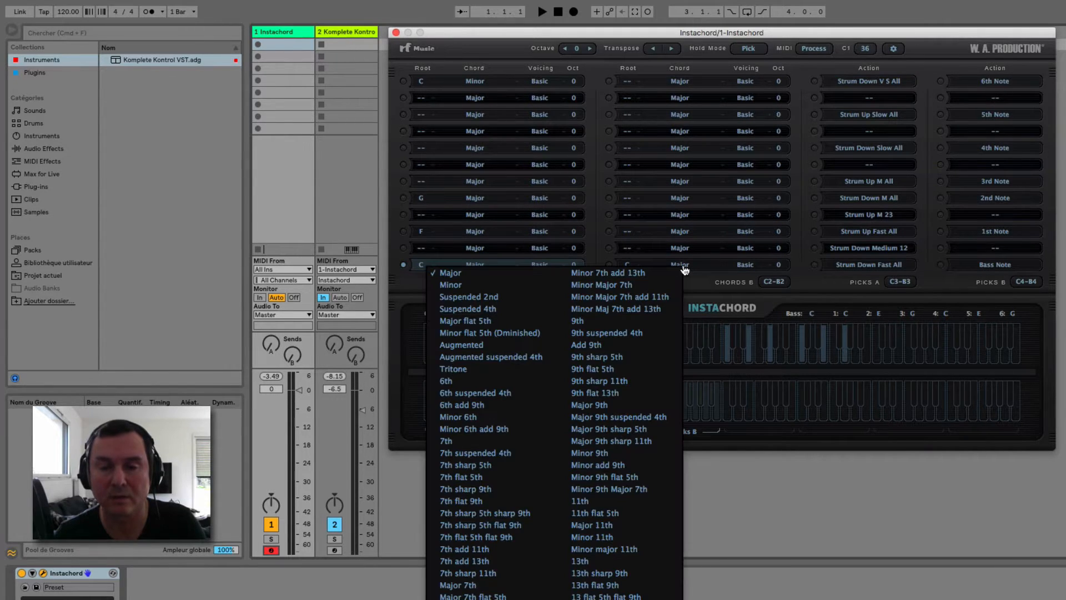
click(514, 286)
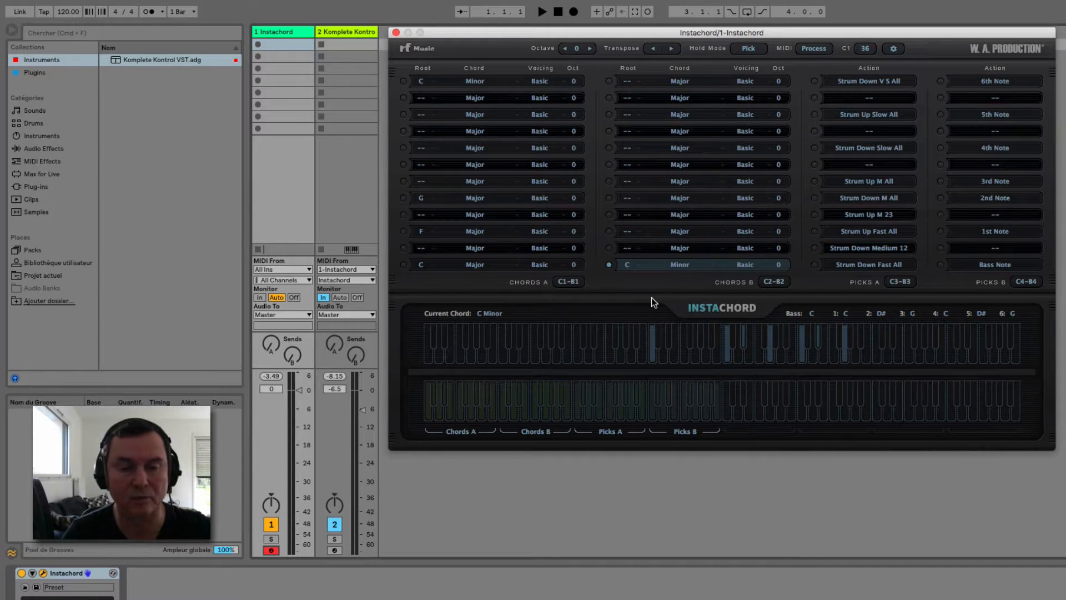
click(514, 414)
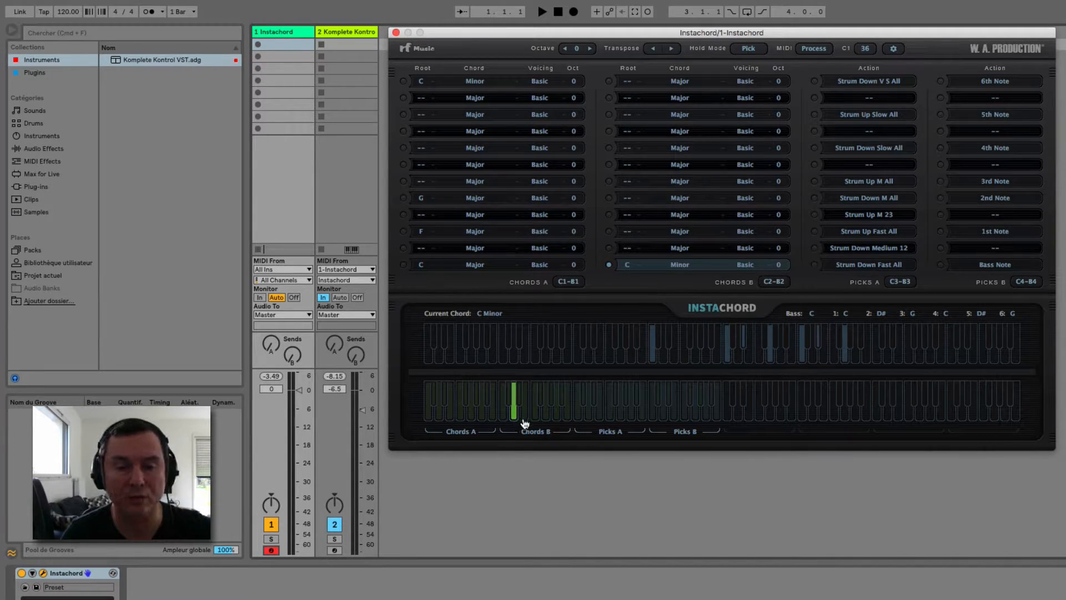
- Assign a D Minor Major 7th chord to the Chords B slot beside the F Major chord and test its key
click(629, 232)
click(646, 277)
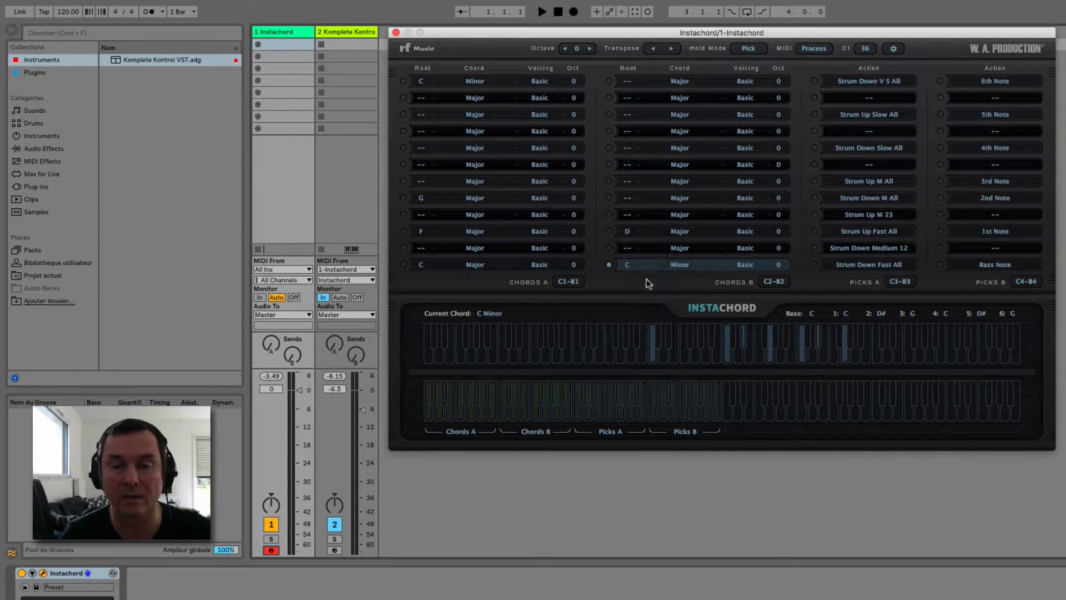
click(676, 233)
click(620, 254)
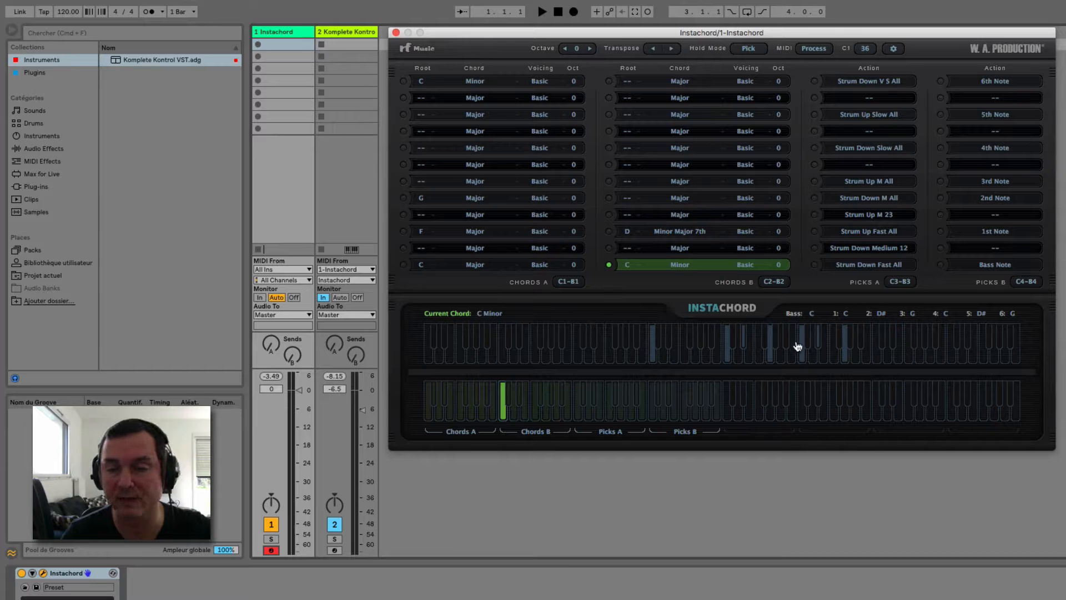
click(512, 414)
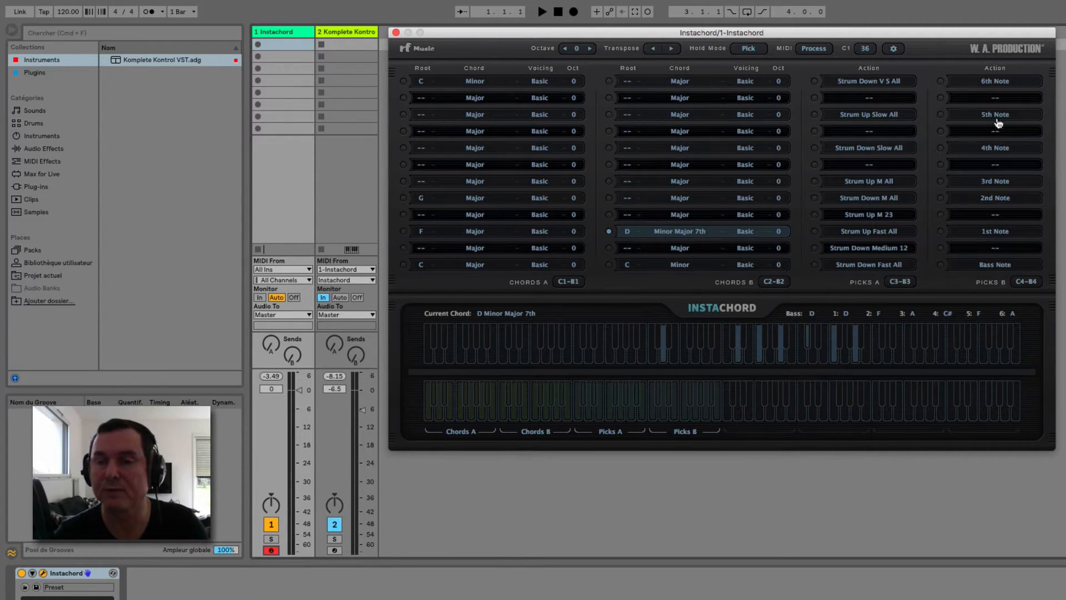
- Examine the single-note actions available for the Bass Note slot of Picks B
click(963, 269)
mouse_move(939, 285)
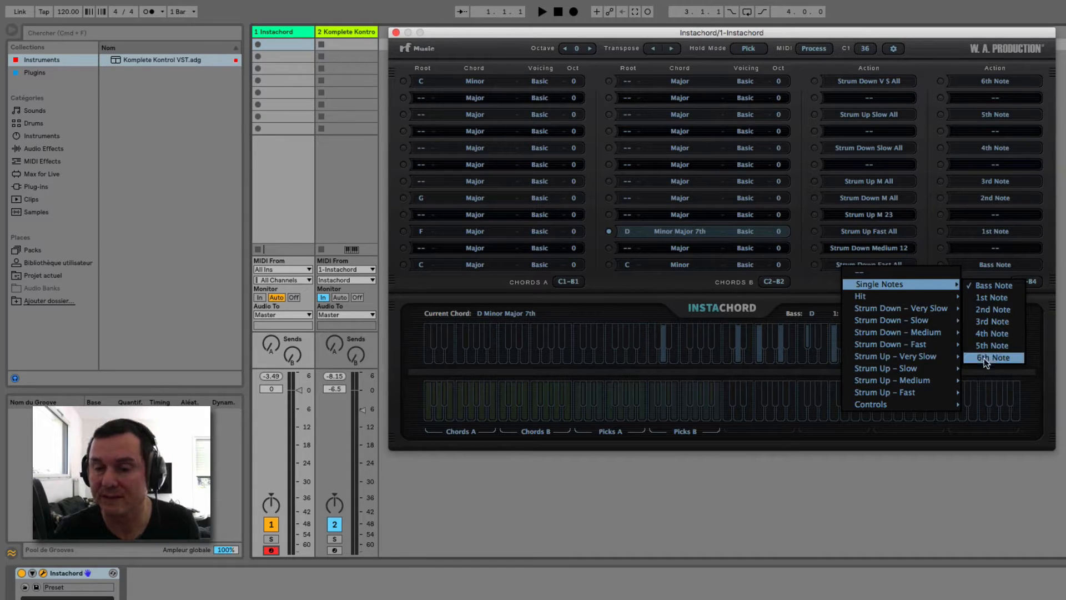
click(977, 270)
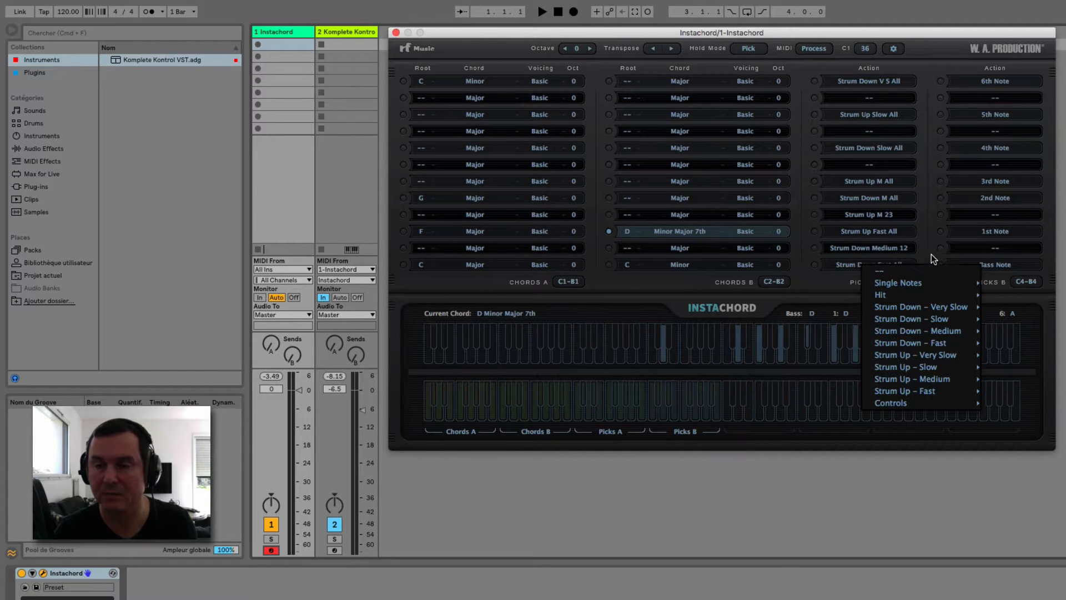
click(941, 274)
click(941, 266)
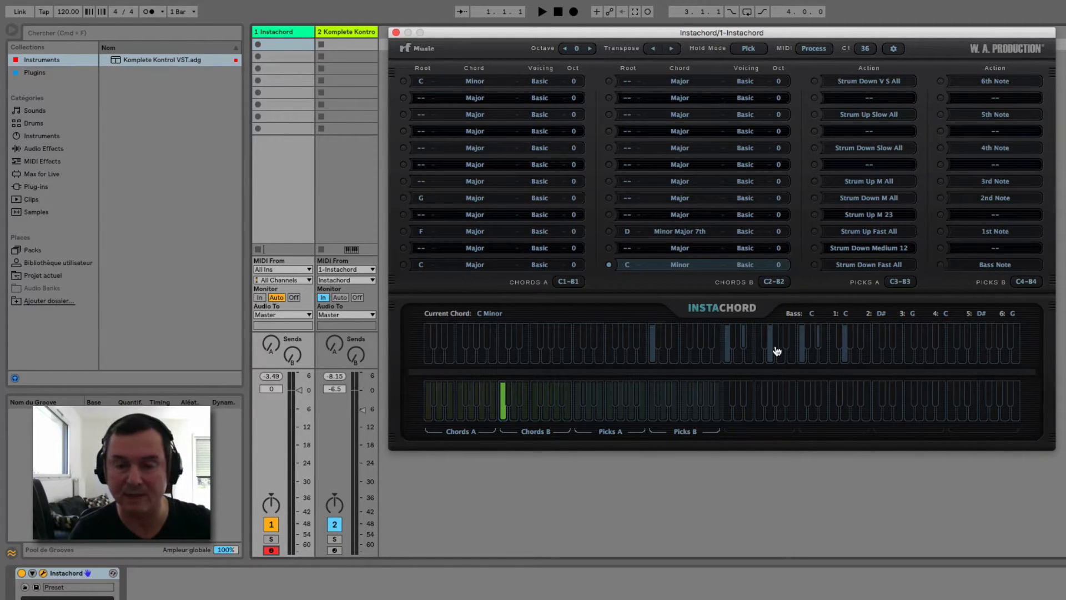
- Play the Picks B keys over the C Minor chord to hear its bass note and individual chord notes
click(654, 413)
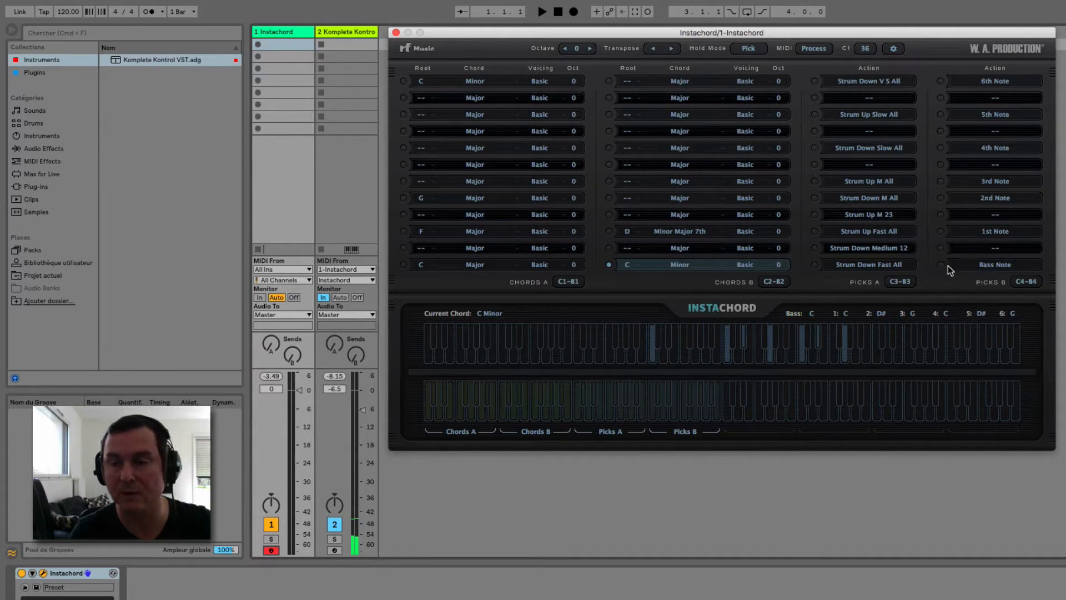
click(663, 416)
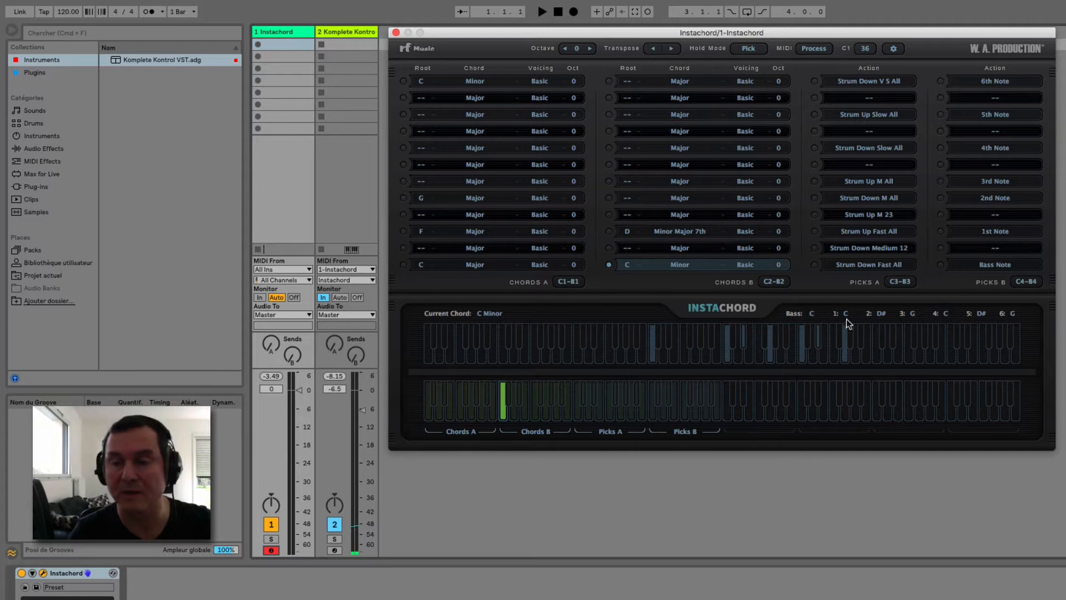
click(943, 236)
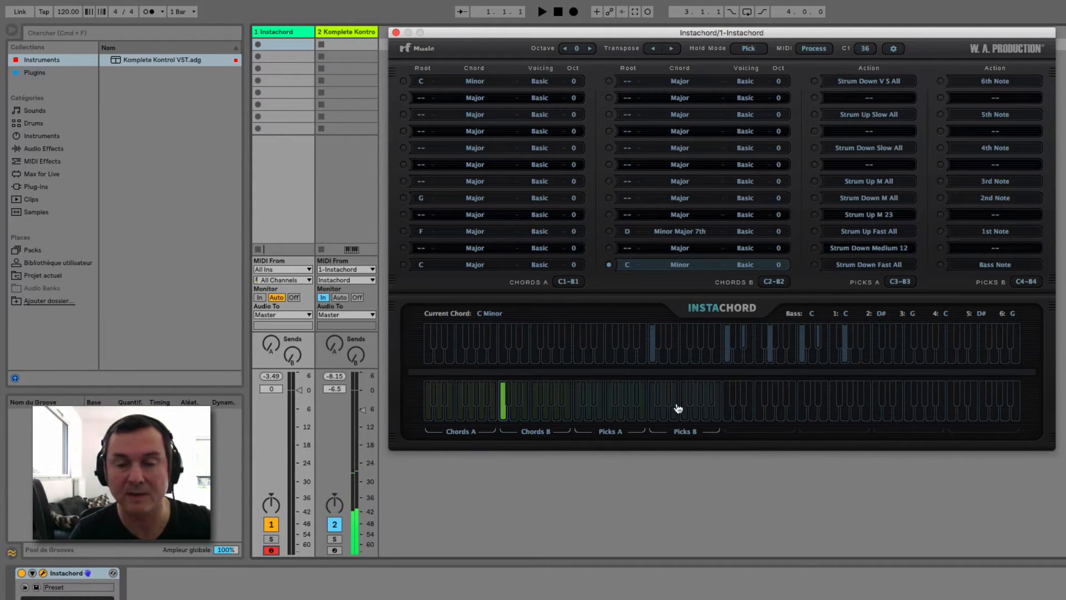
click(663, 416)
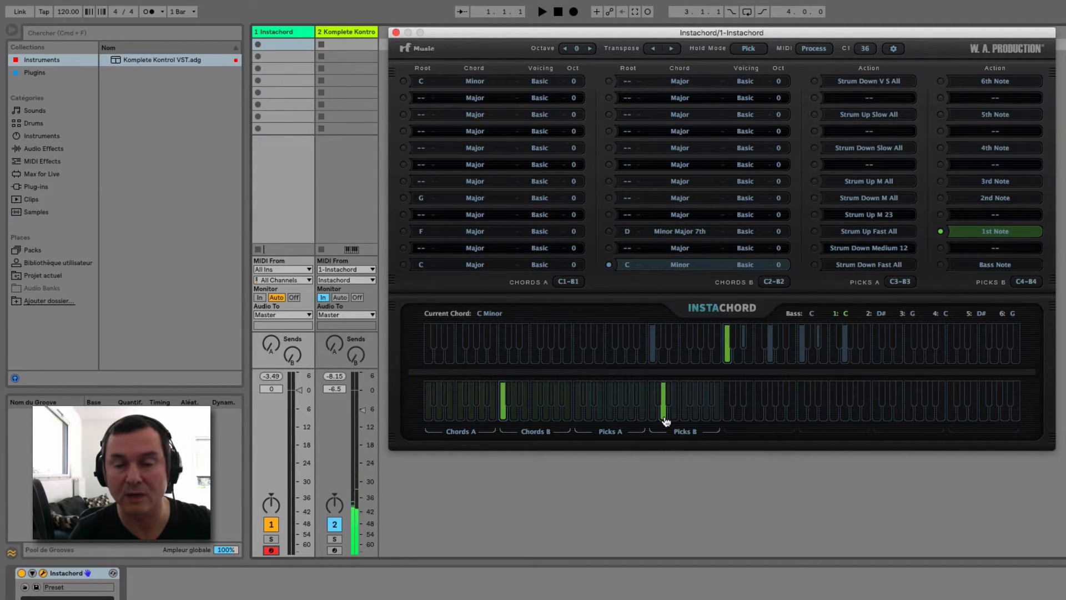
click(679, 420)
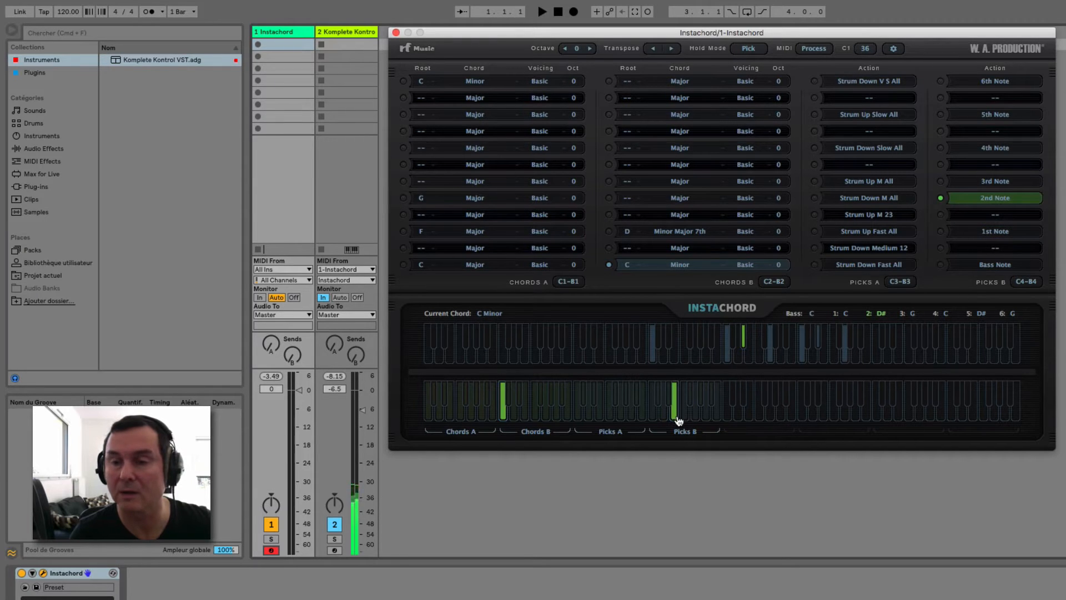
click(686, 421)
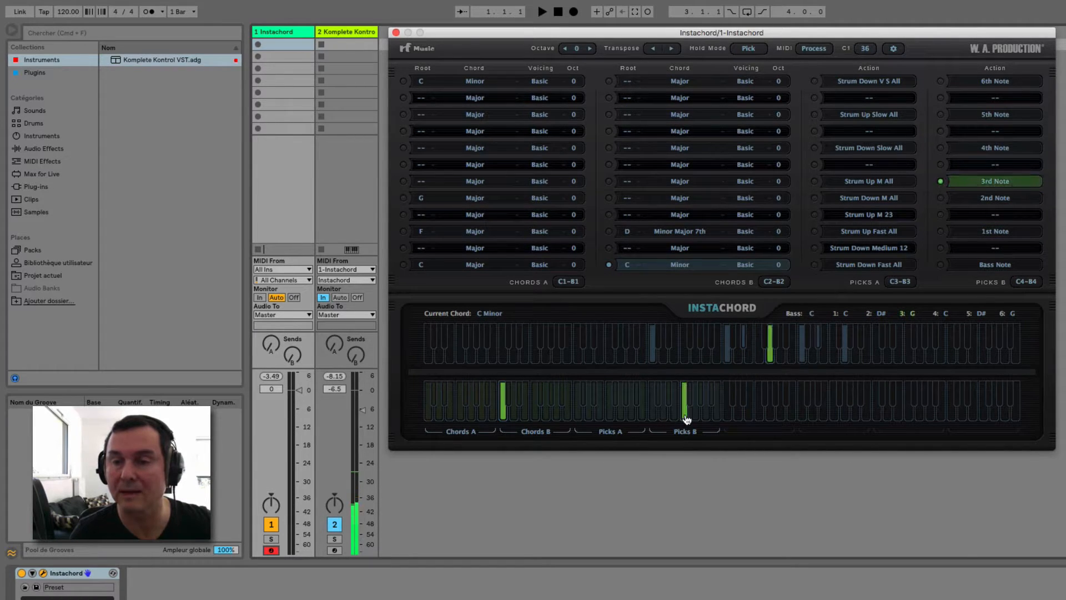
click(704, 417)
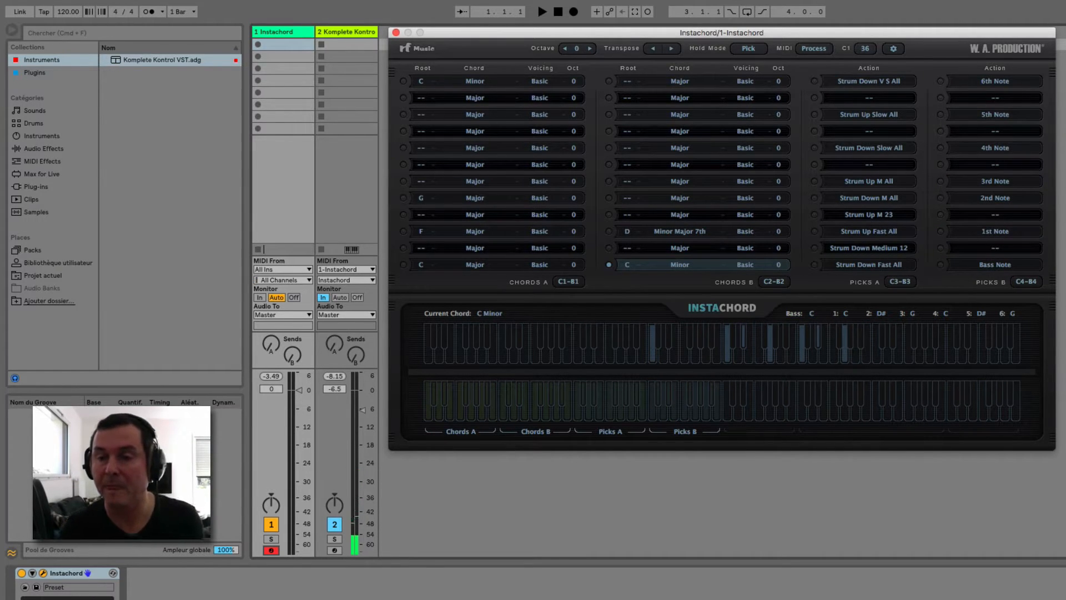
- Examine the Single Notes, Hit and Strum actions offered for the empty Picks B slot above Bass Note
click(985, 250)
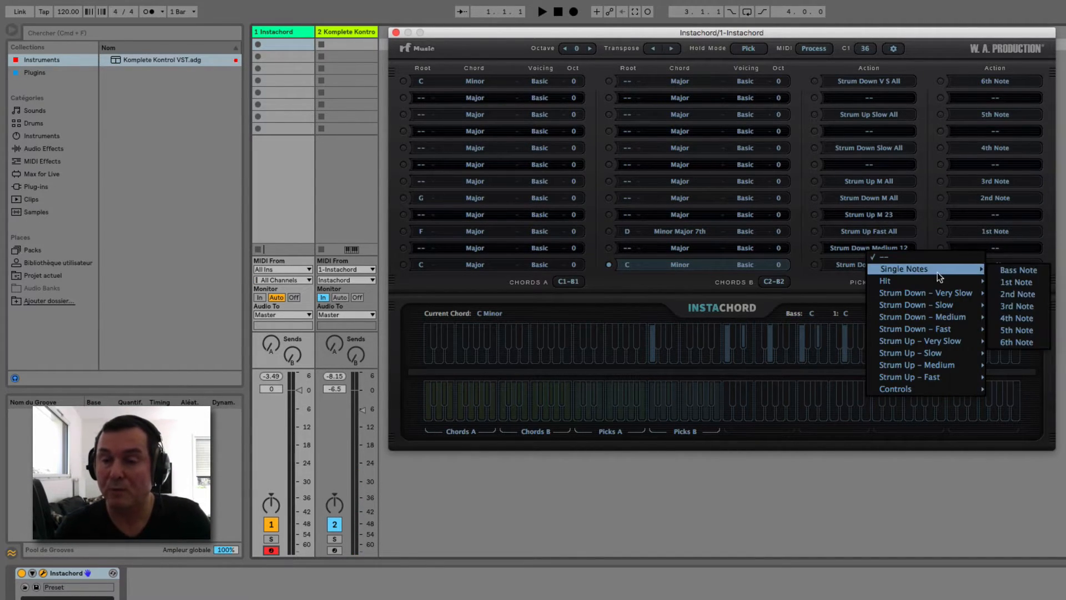
mouse_move(921, 281)
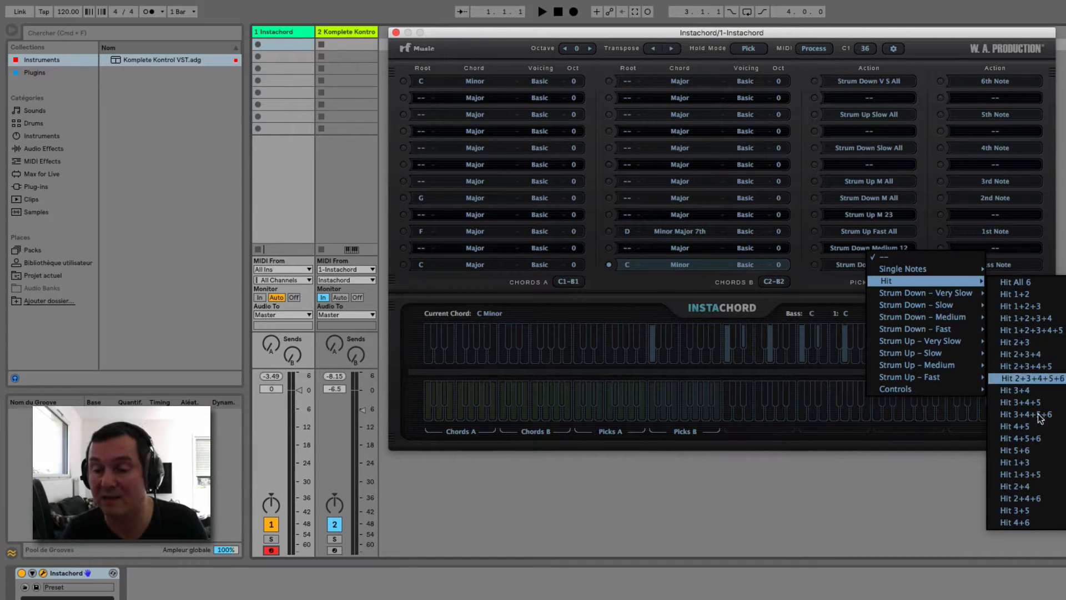
mouse_move(910, 299)
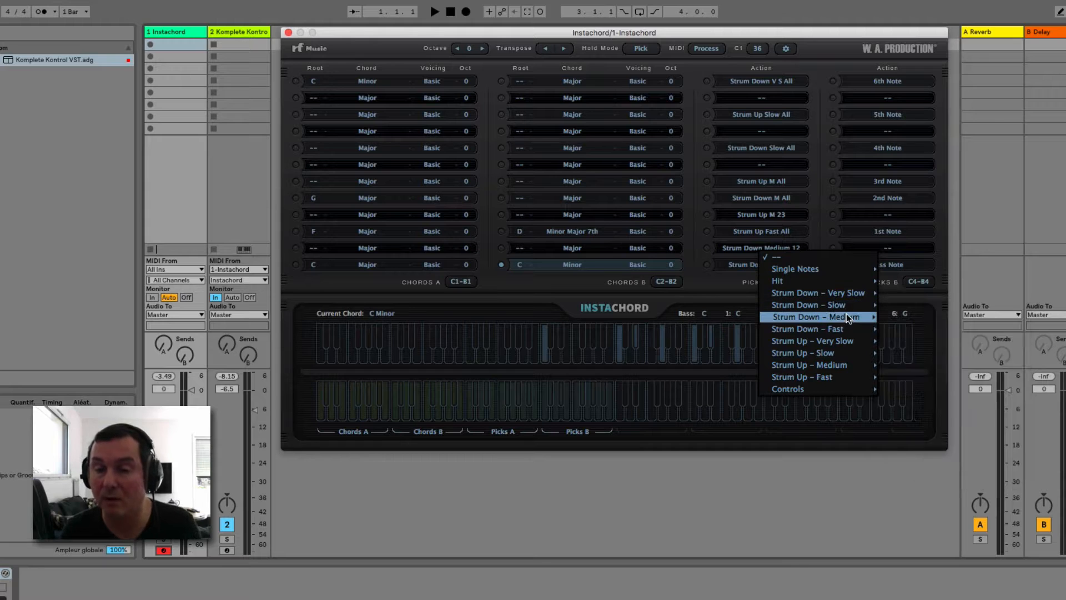
mouse_move(844, 343)
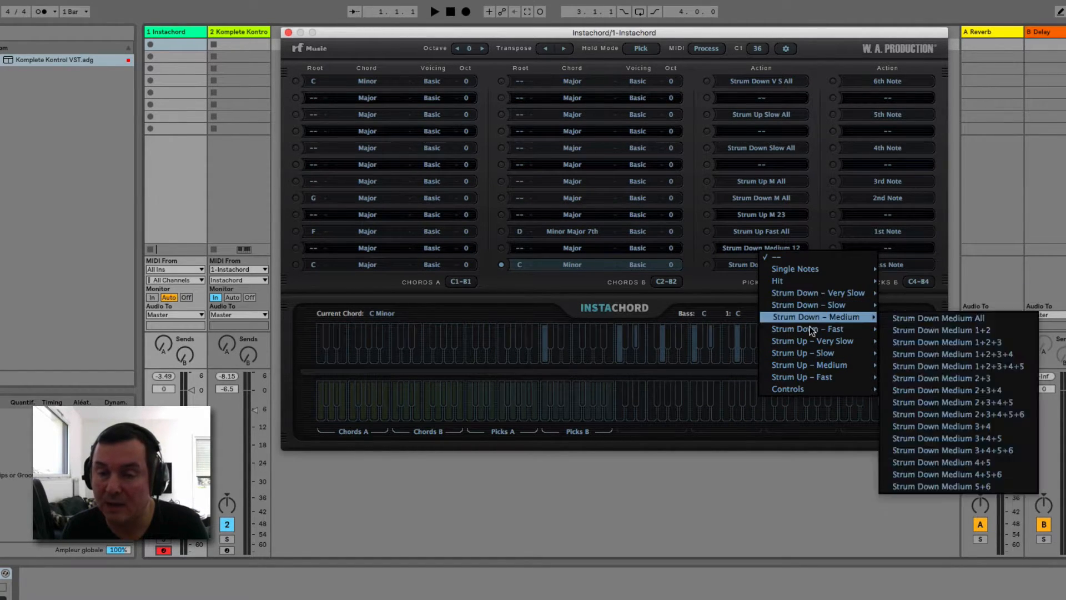
mouse_move(817, 378)
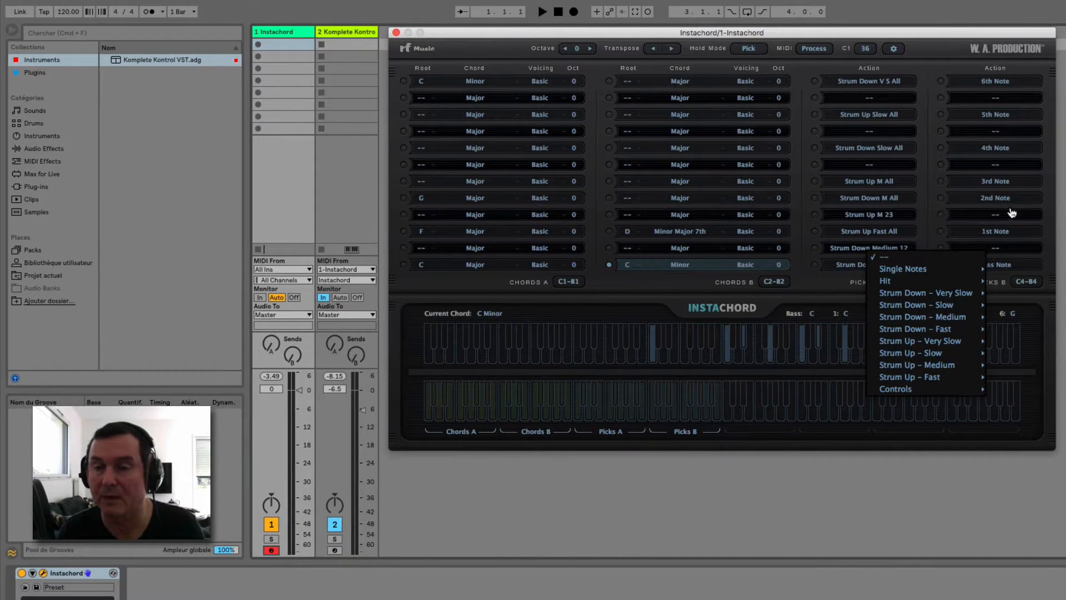
click(1051, 193)
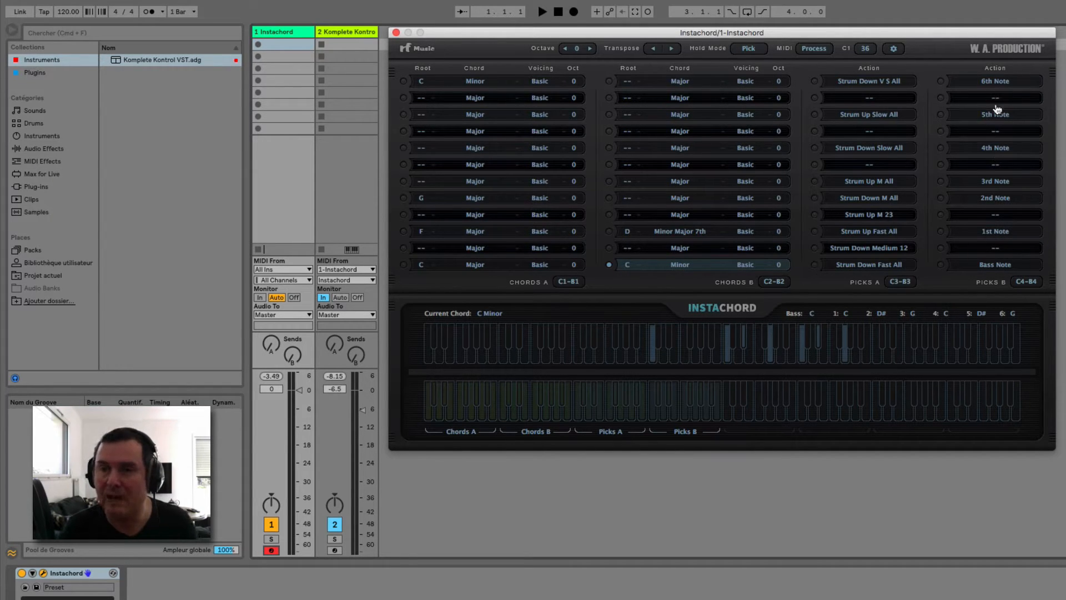
- Examine the octave, transpose and all-notes-off control actions offered for the empty slot above Bass Note
click(968, 248)
mouse_move(930, 385)
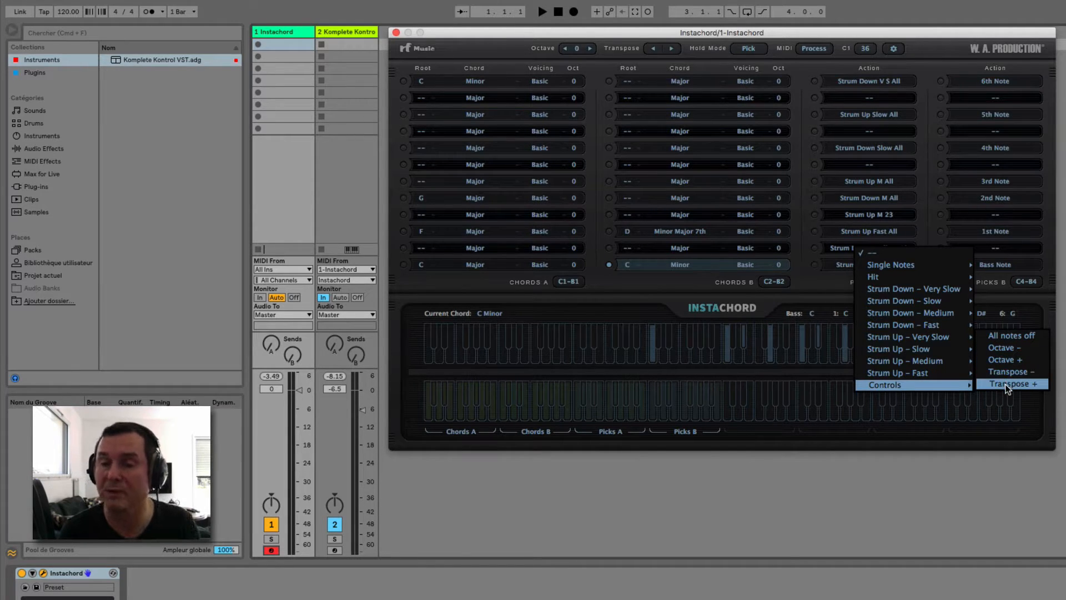
click(1003, 249)
click(1003, 246)
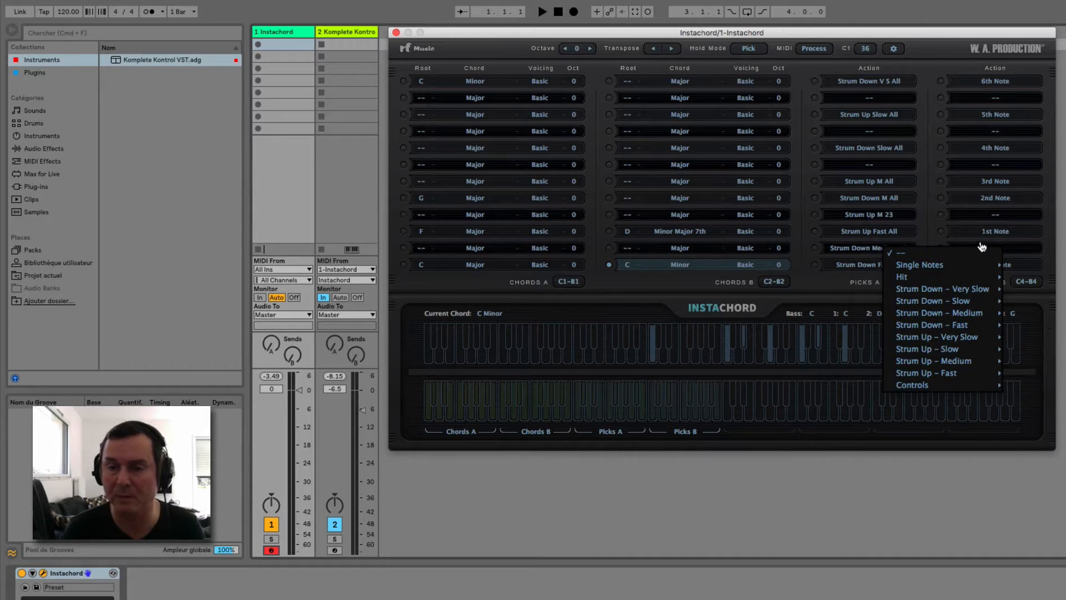
click(931, 226)
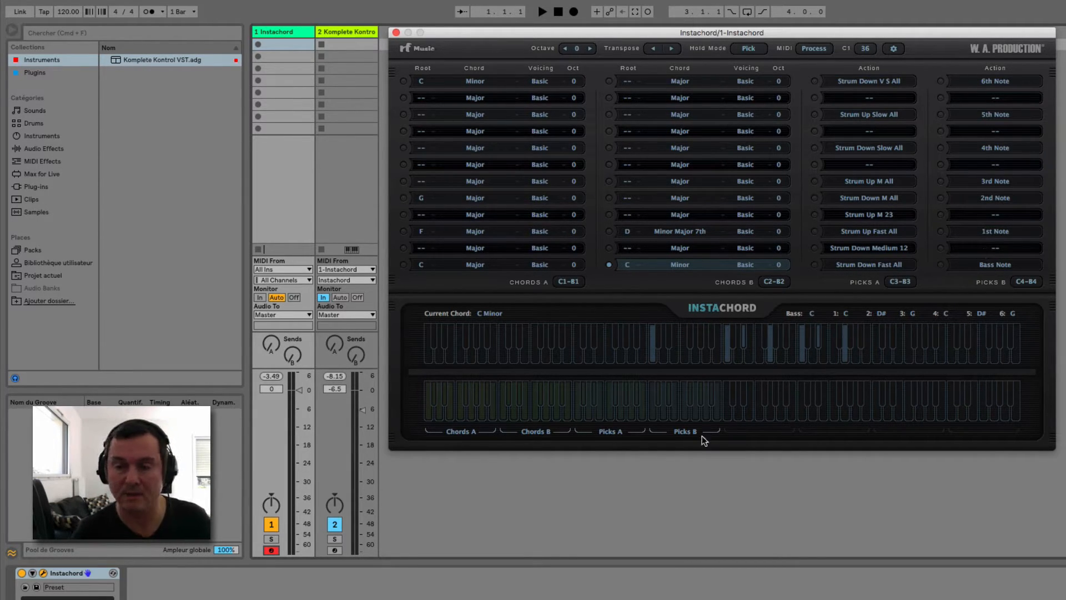
- Assign the Transpose + control action to the empty Picks B slot between Bass Note and 1st Note
click(659, 402)
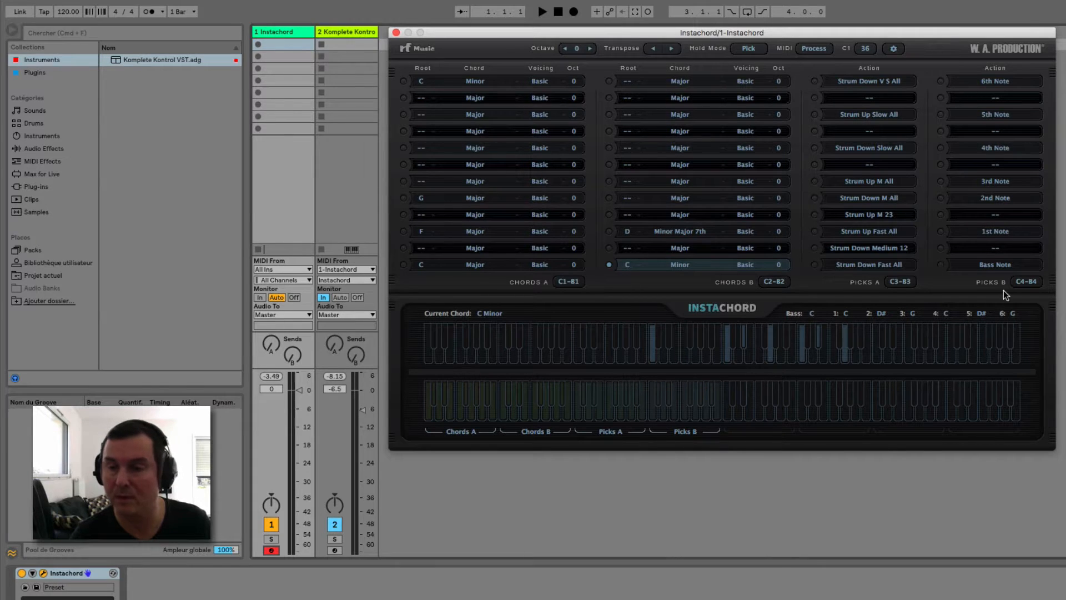
click(987, 255)
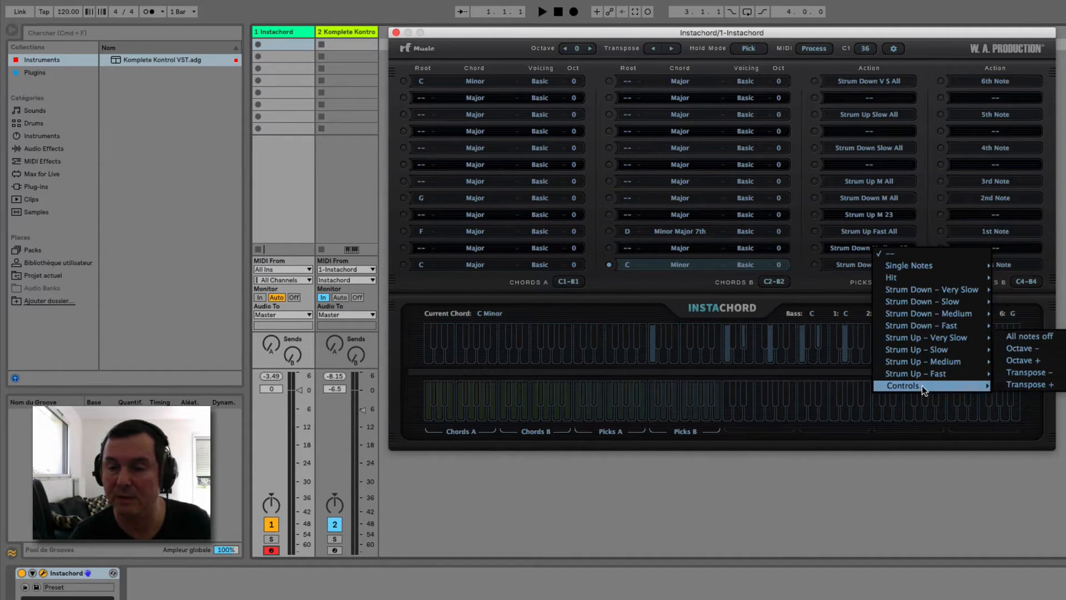
click(1020, 384)
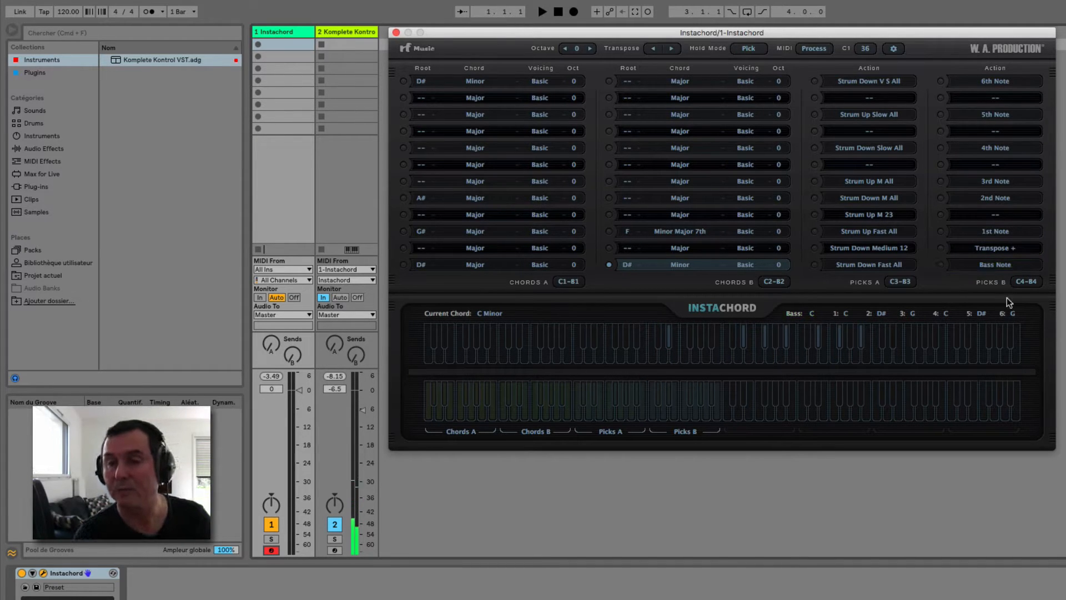
- Assign the Transpose - control action to the empty Picks B slot between 1st Note and 2nd Note
click(996, 216)
mouse_move(961, 342)
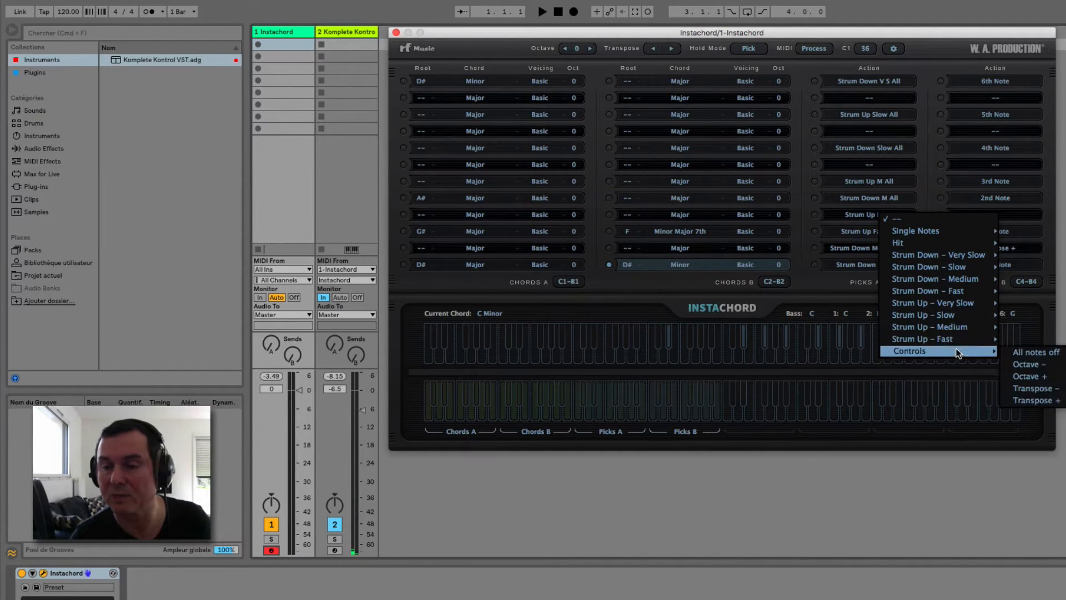
click(1024, 387)
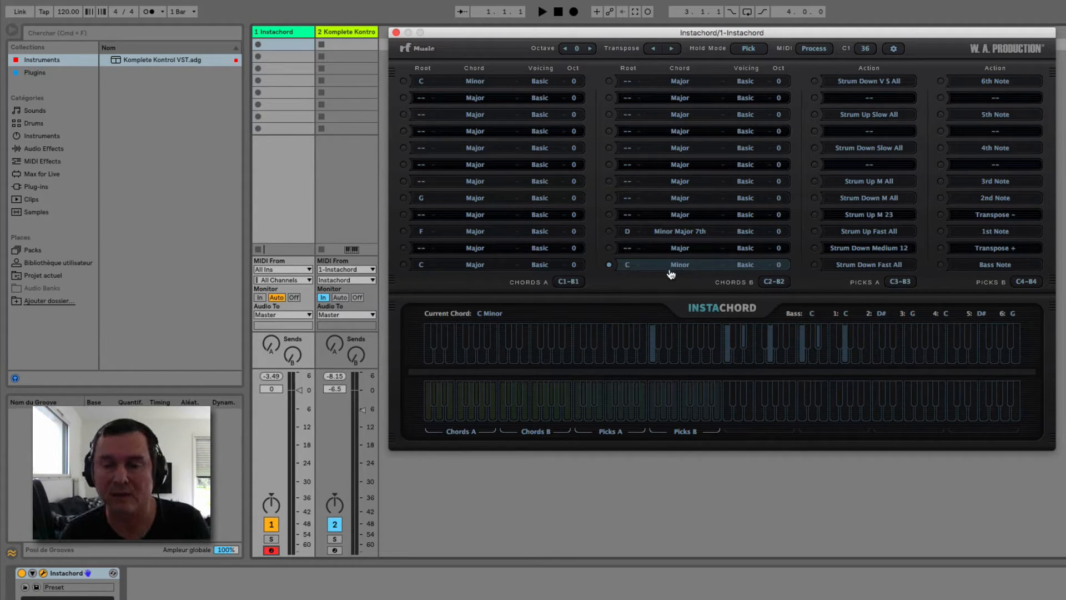
- Examine the root, chord type and voicing options offered for the C Minor slot in Chords B
click(628, 265)
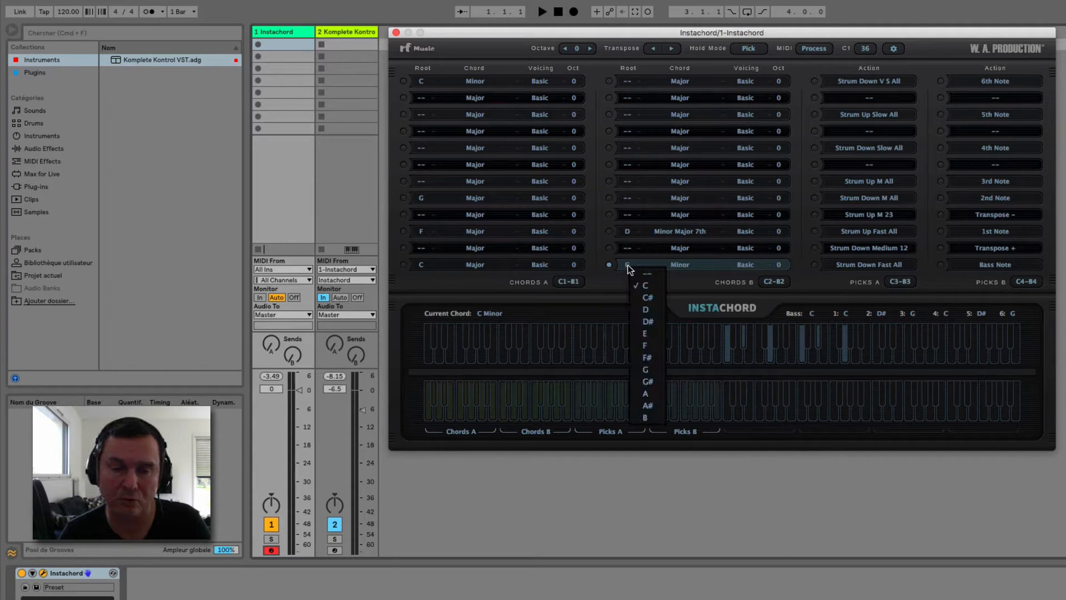
click(682, 267)
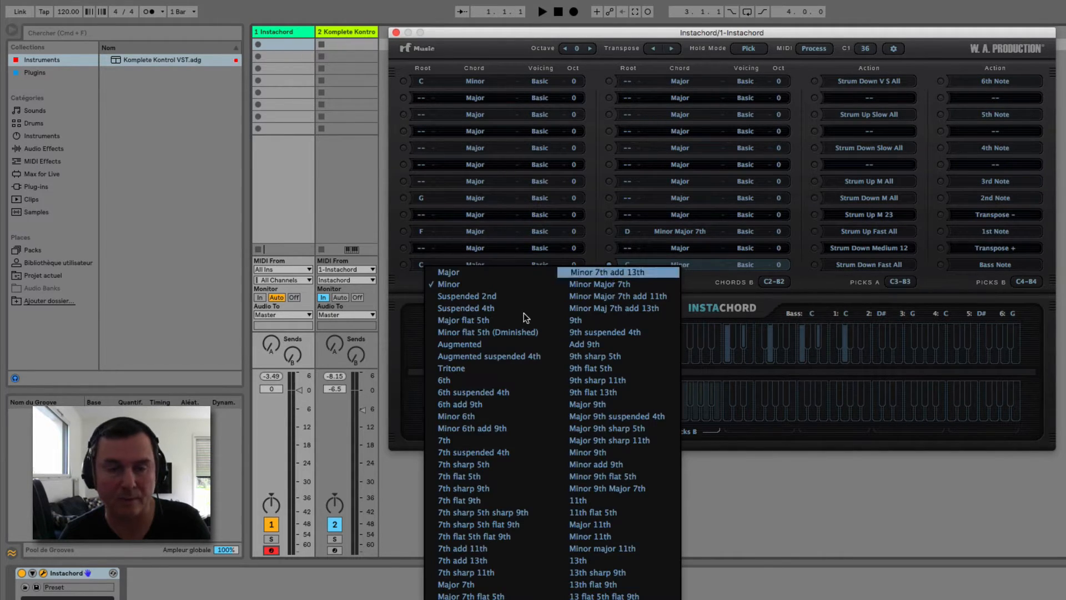
click(742, 265)
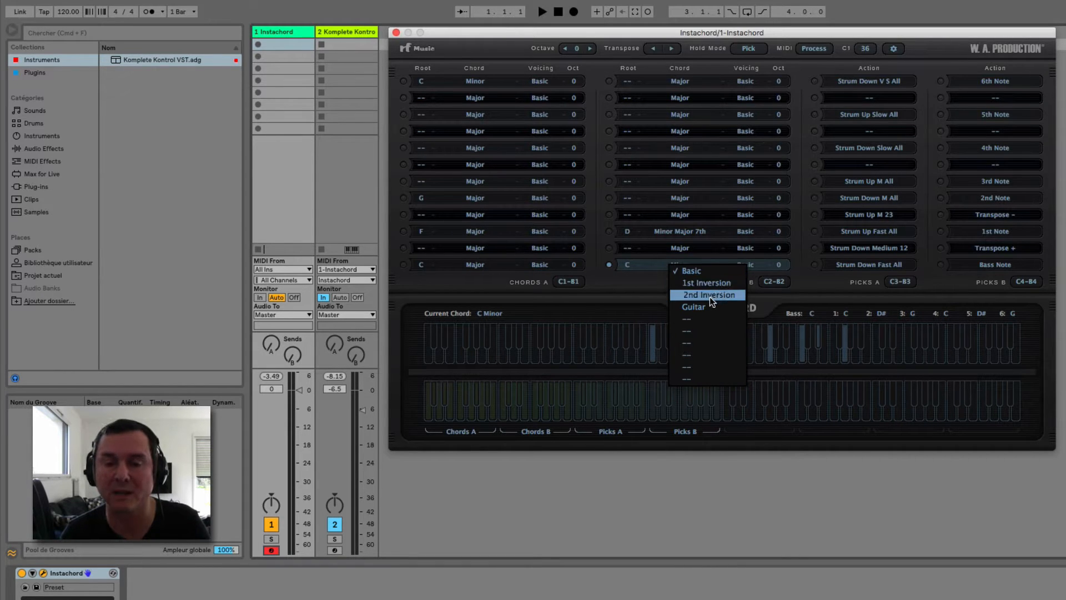
click(756, 266)
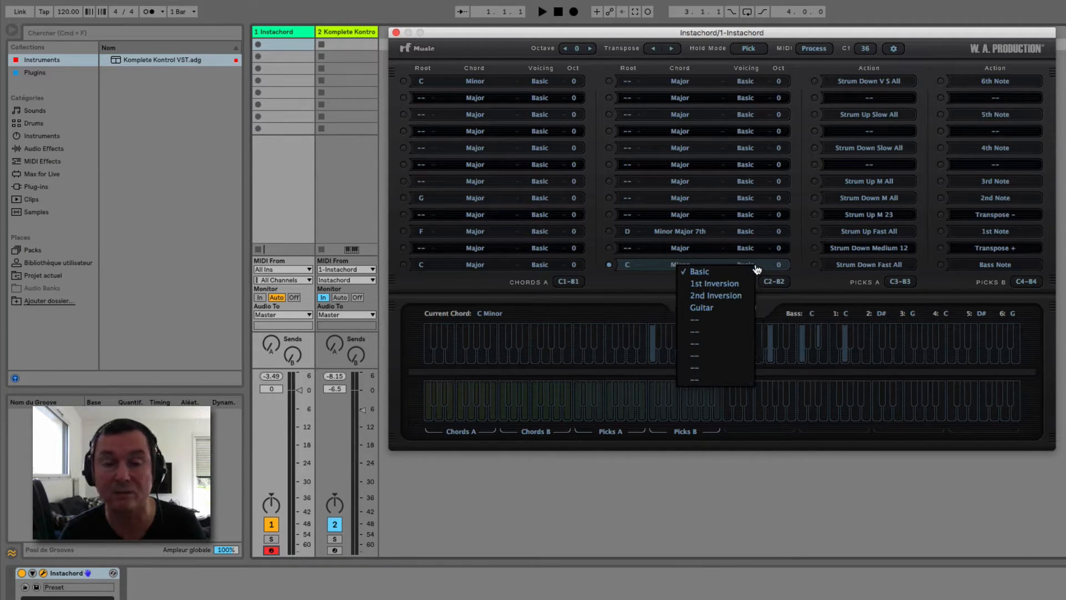
click(760, 264)
click(762, 262)
click(799, 264)
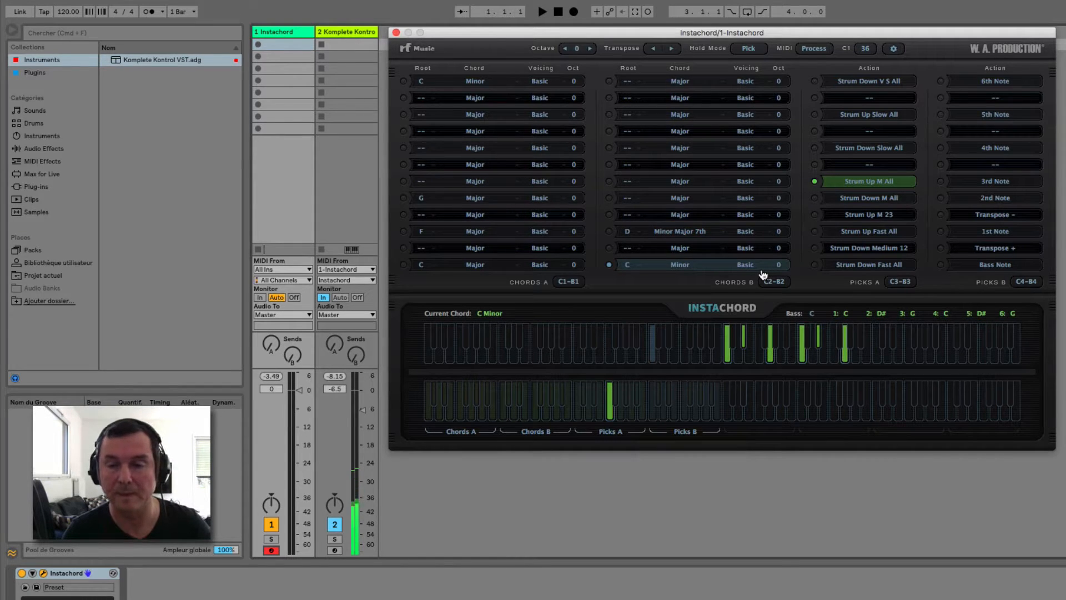
- Try Strum Down Very Slow 1+2+3+4+5, then Strum Down Medium 1+2+3+4+5, in the Picks A slot directly above Strum Down M All
click(874, 185)
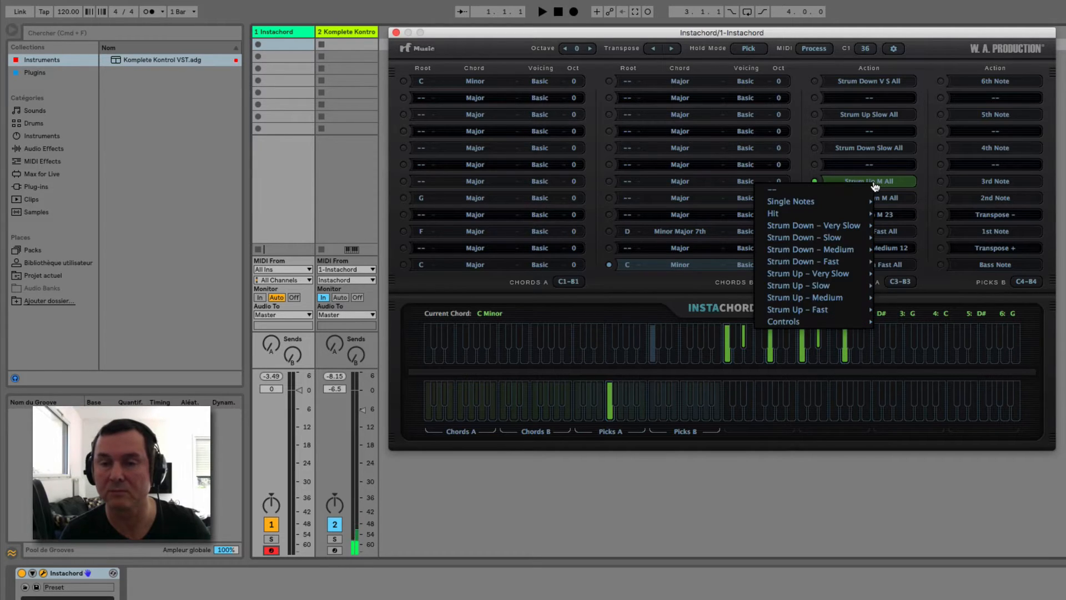
mouse_move(834, 225)
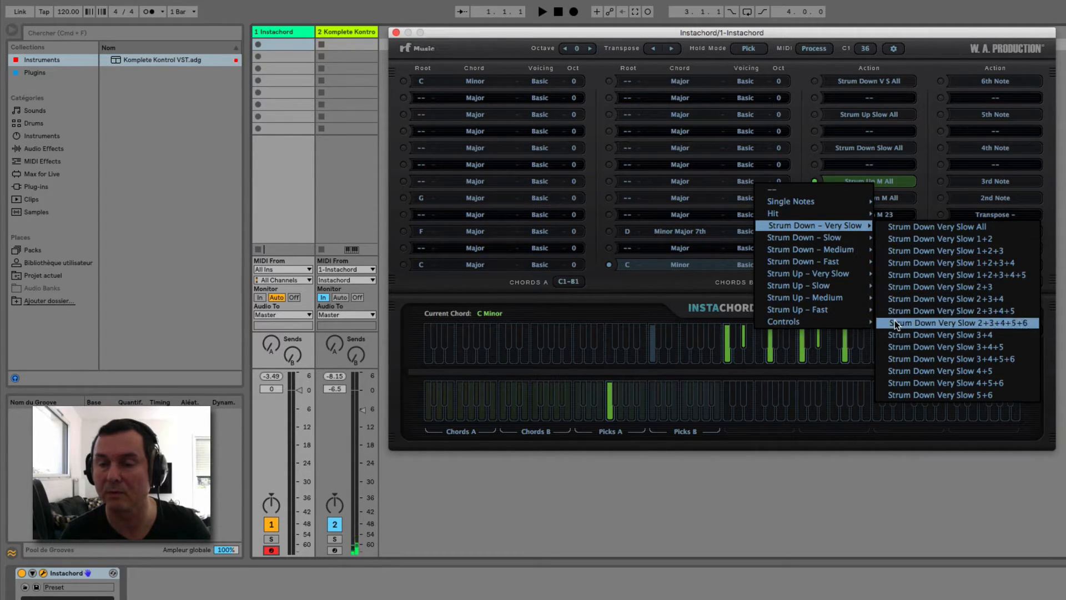
click(905, 275)
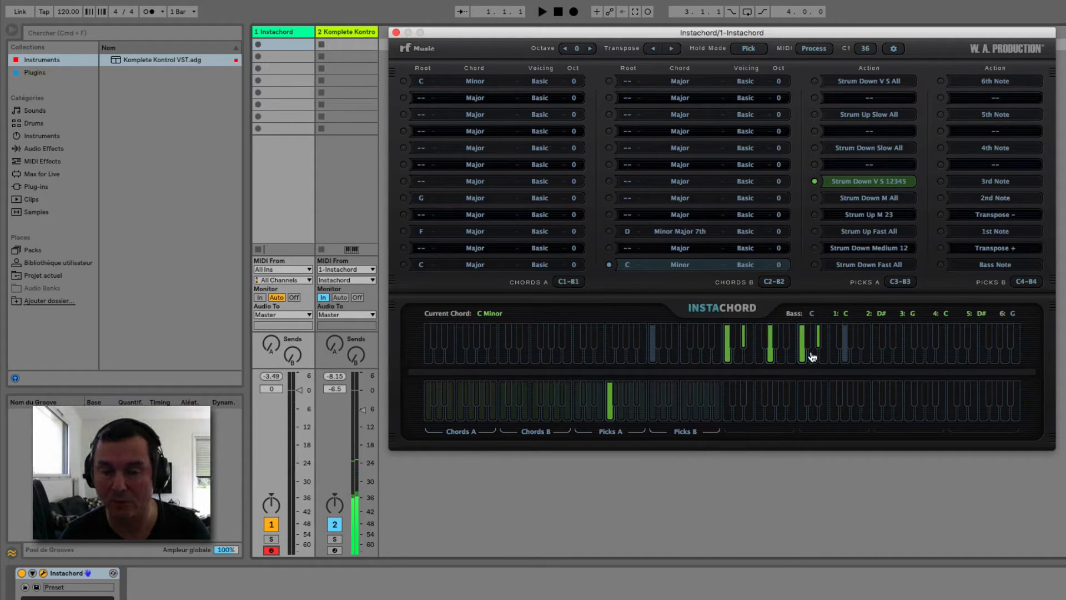
click(868, 185)
mouse_move(813, 235)
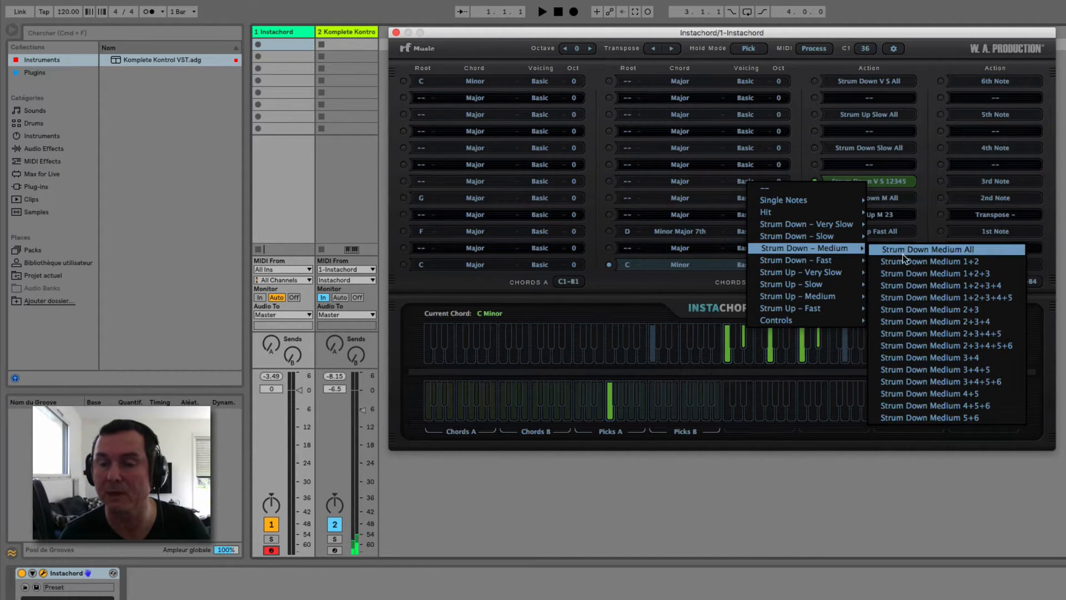
click(915, 297)
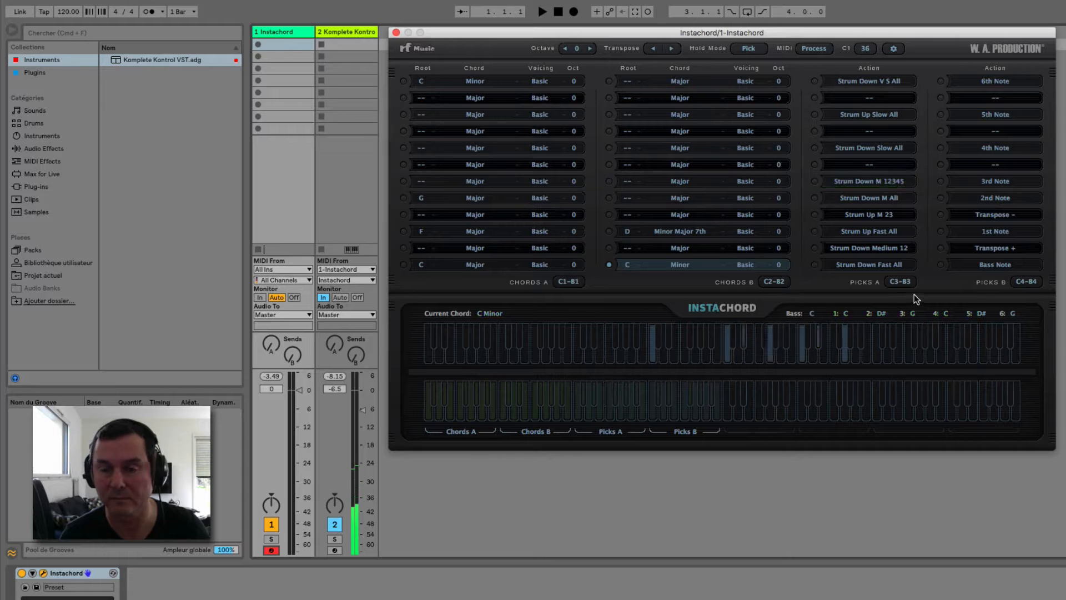
- Assign Strum Down Slow 1+2+3+4+5 to the Picks A slot directly above Strum Down M All
click(873, 183)
mouse_move(808, 237)
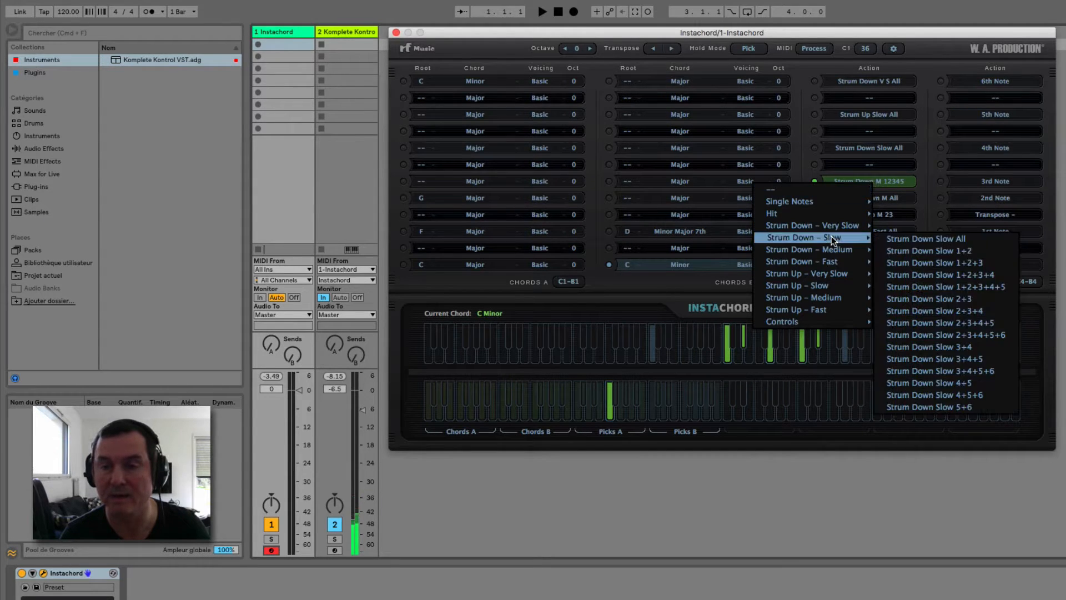
click(914, 288)
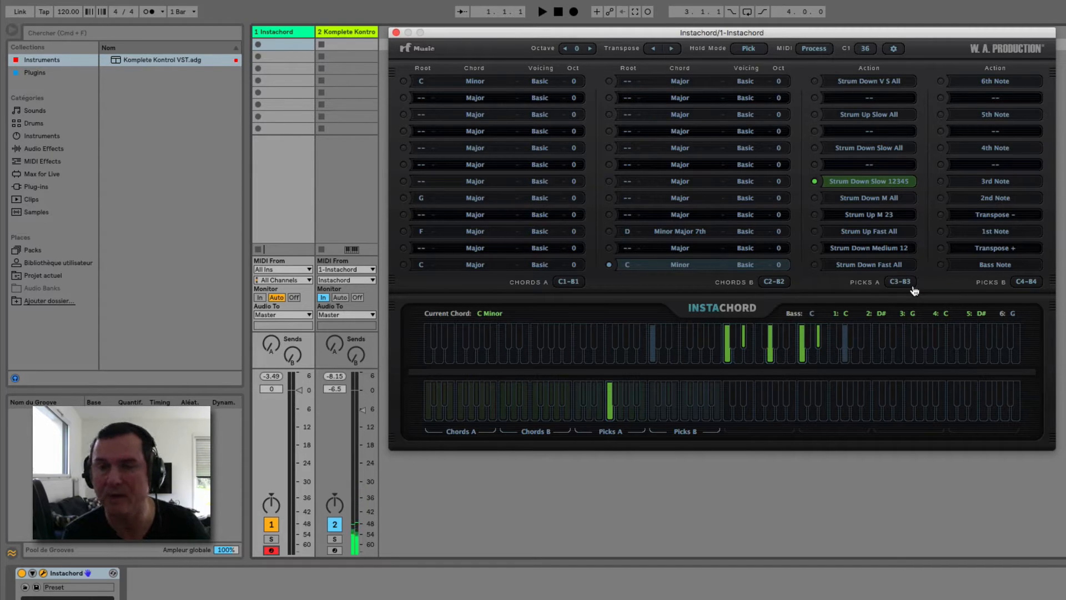
- Try the 1st Inversion and 2nd Inversion voicings on the C Minor chord in Chords B
click(744, 267)
click(729, 283)
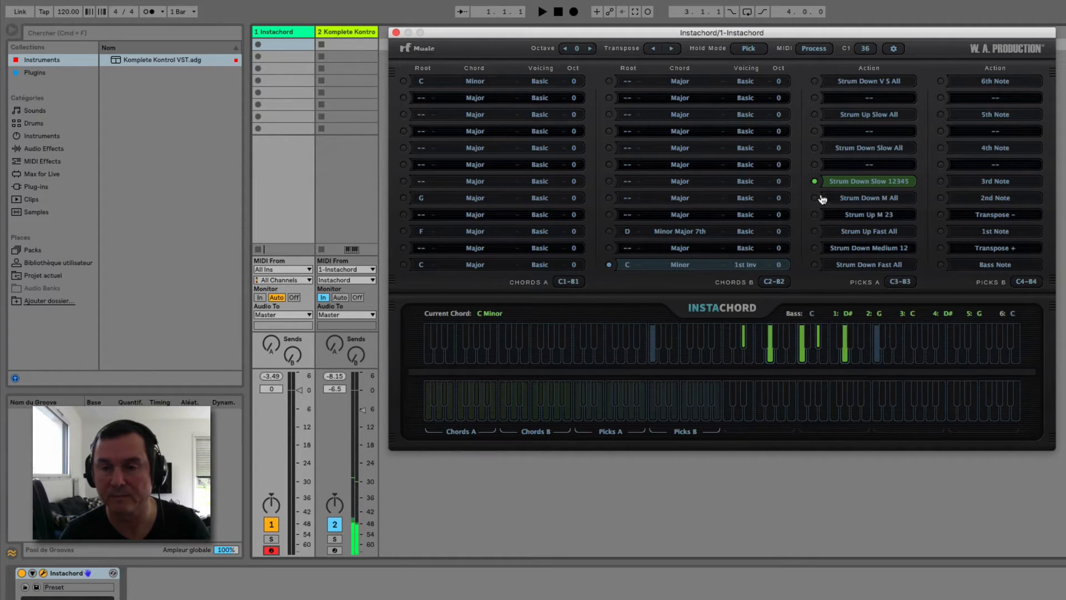
click(747, 264)
click(738, 293)
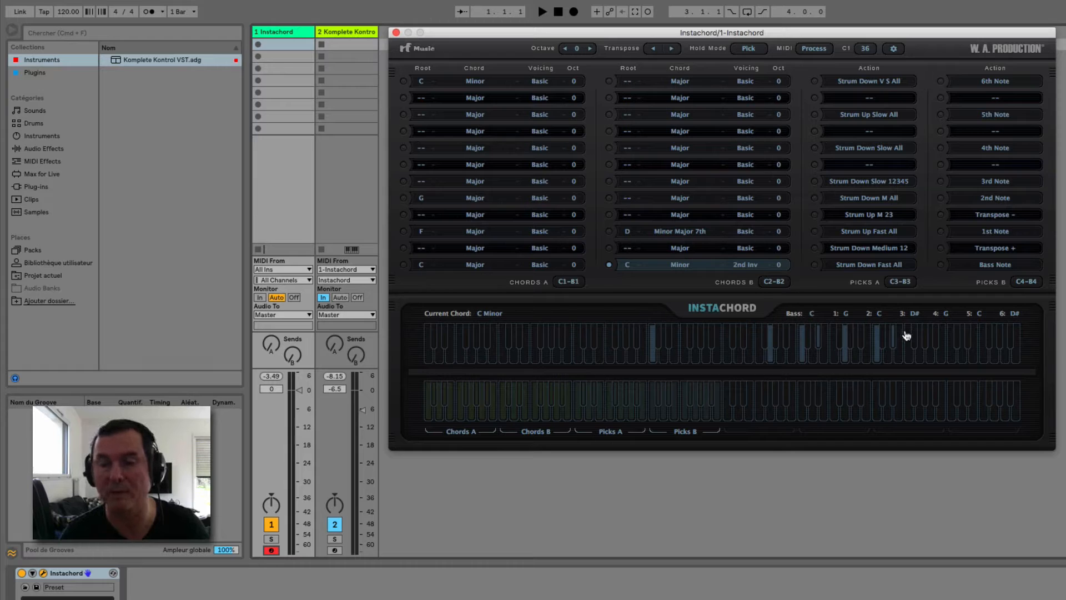
- Compare the Guitar voicing with Basic on the Chords B C Minor chord, ending on Basic
click(746, 264)
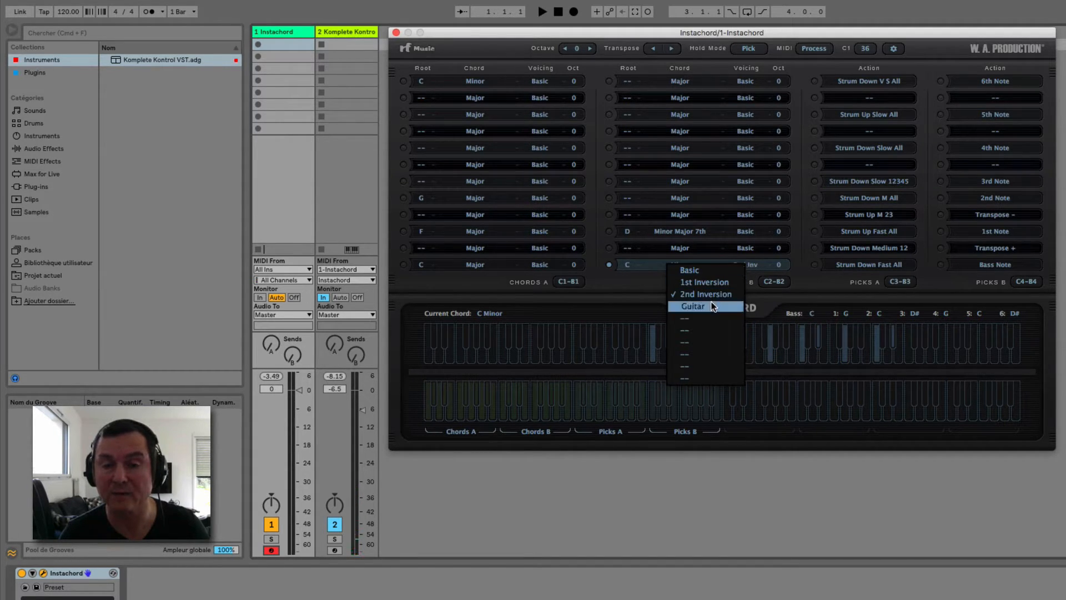
click(728, 303)
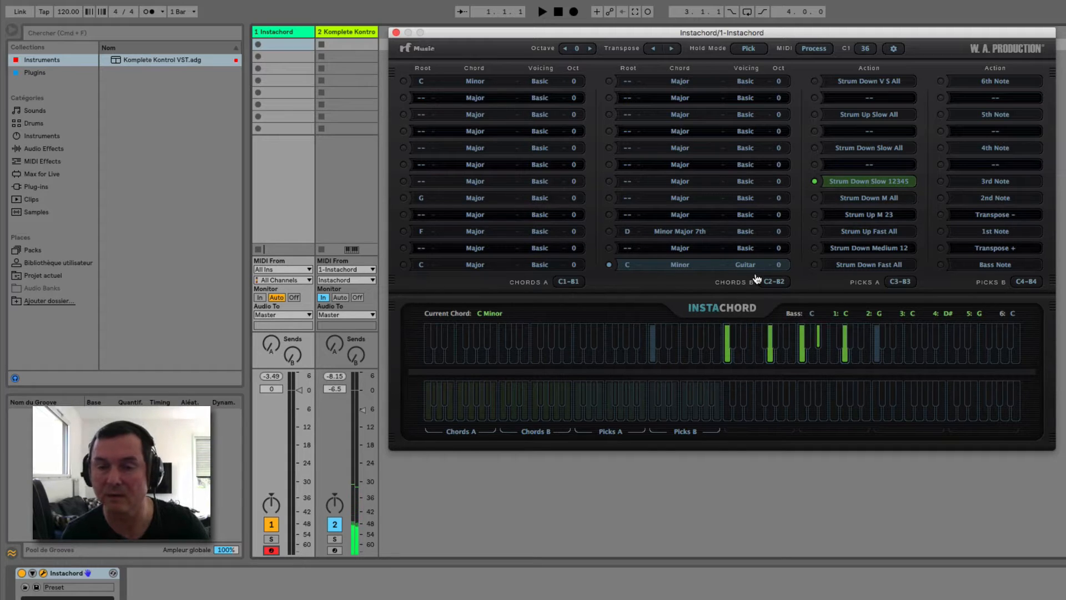
click(742, 267)
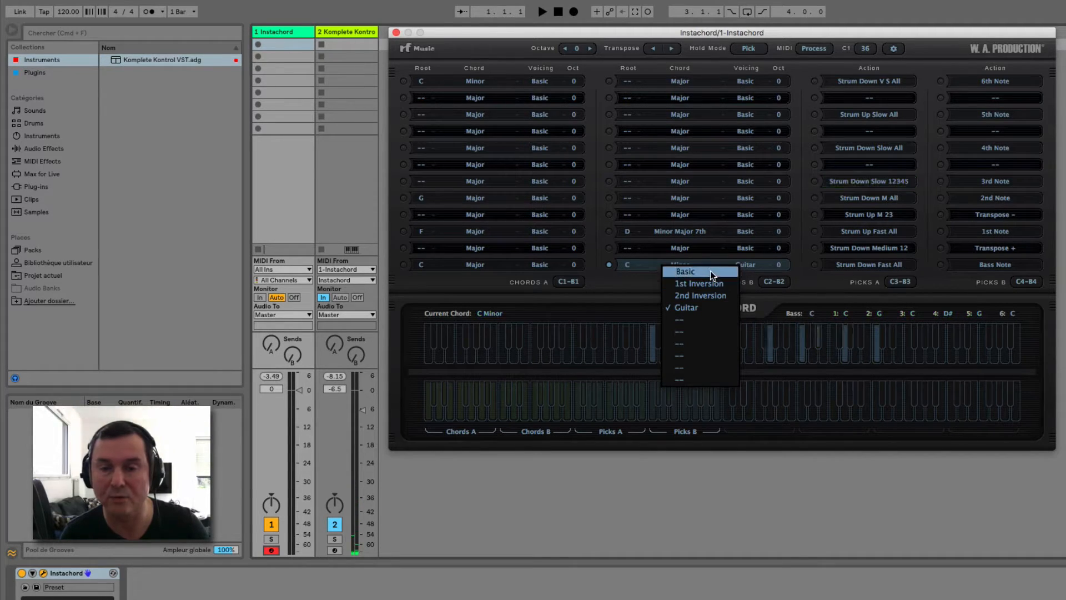
click(710, 271)
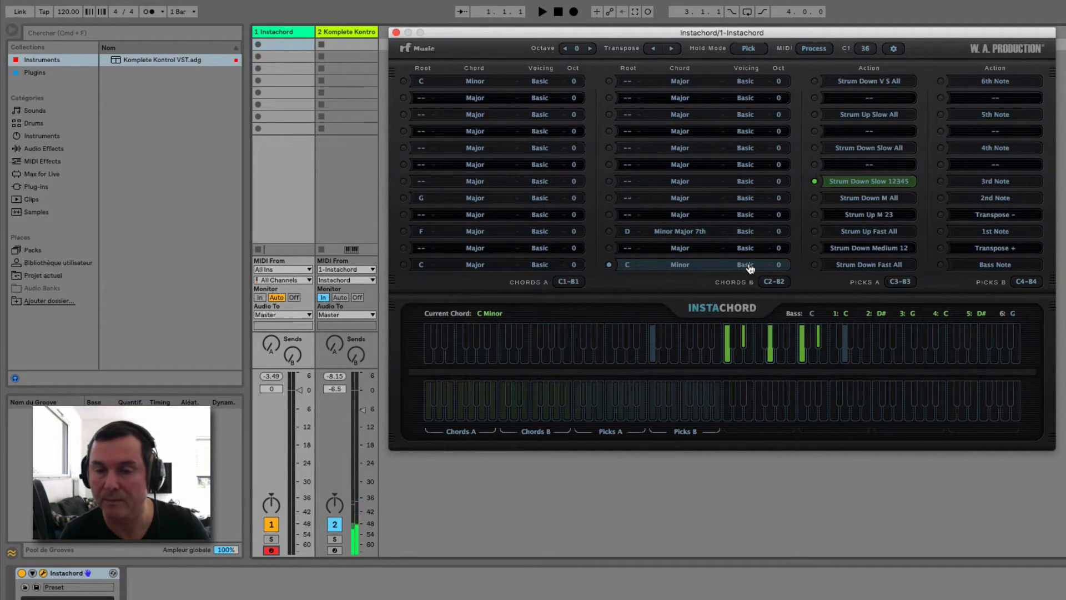
click(747, 266)
click(723, 303)
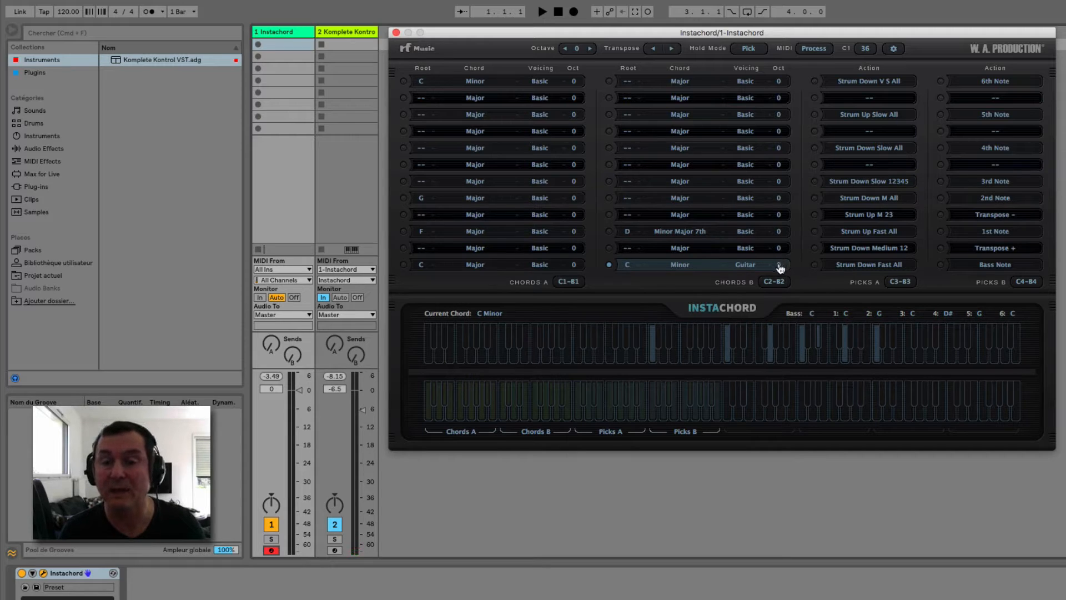
click(731, 269)
click(729, 270)
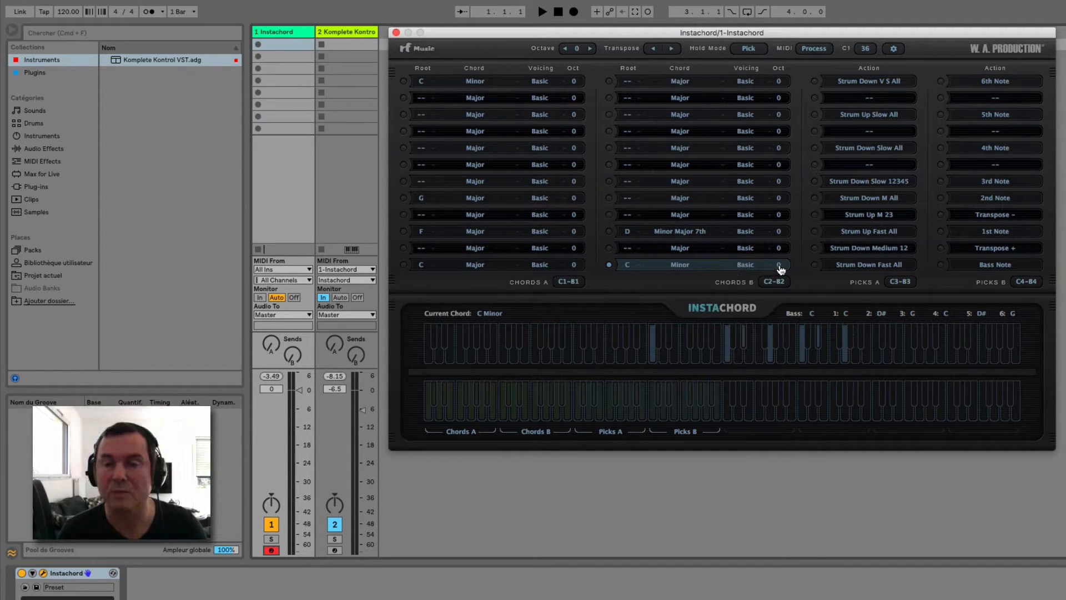
- View the C Minor chord's octave choices, and try the global Octave at -1 before restoring it to 0
click(779, 266)
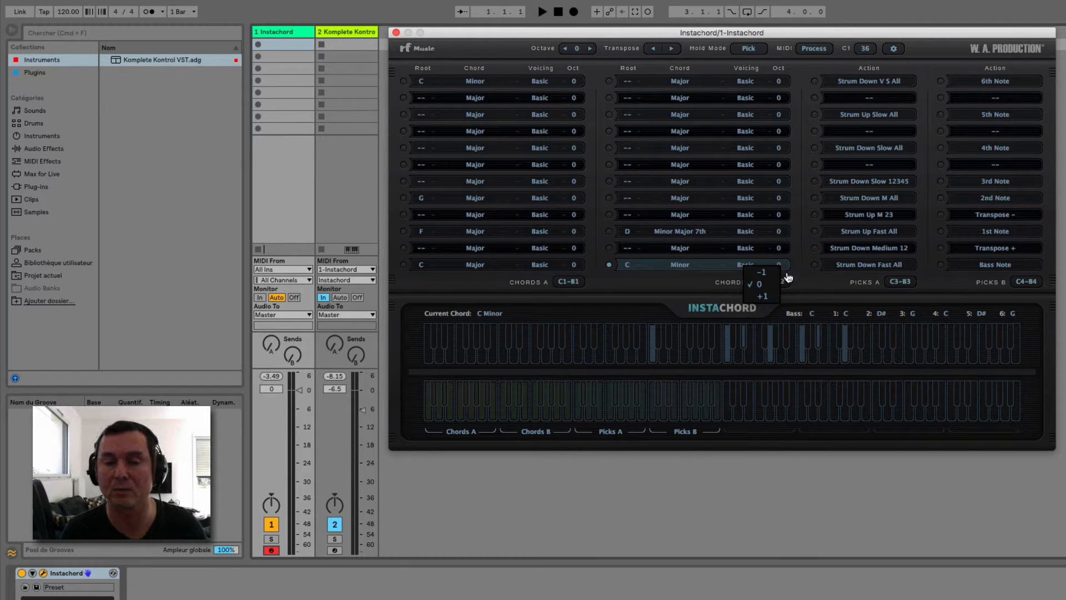
click(799, 258)
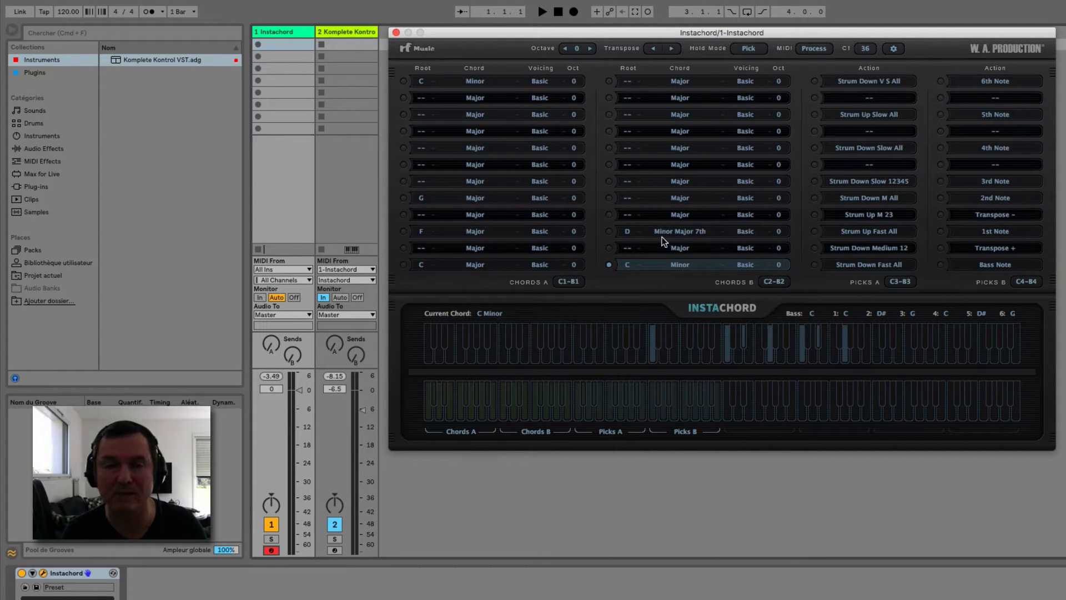
click(564, 49)
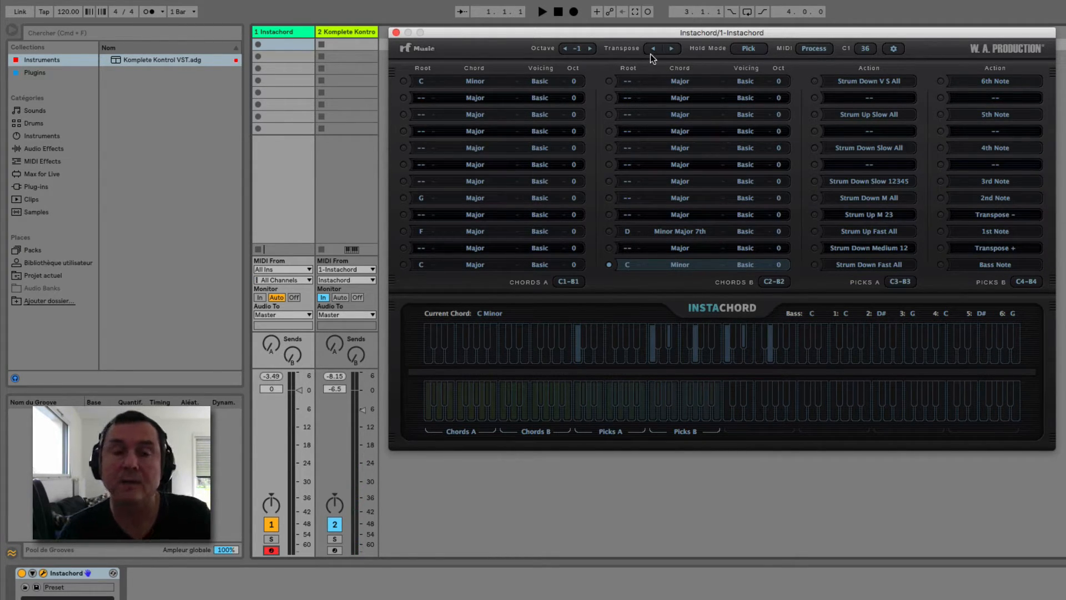
click(590, 48)
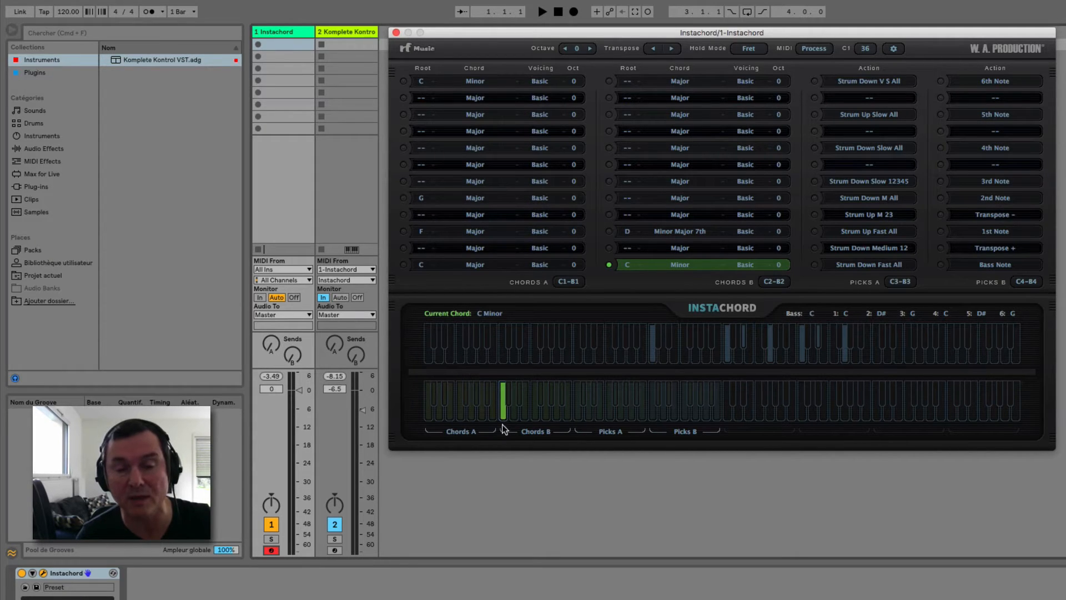
- Set the Hold Mode to Pick and trigger the D Minor Major 7th and C Minor chords in Chords B
click(750, 49)
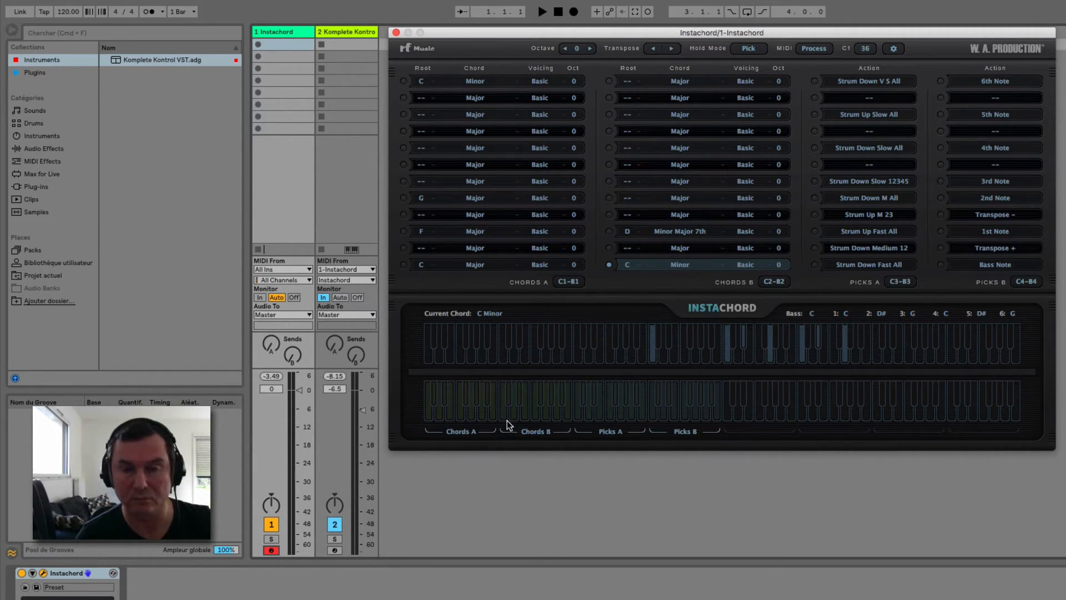
click(609, 232)
click(609, 265)
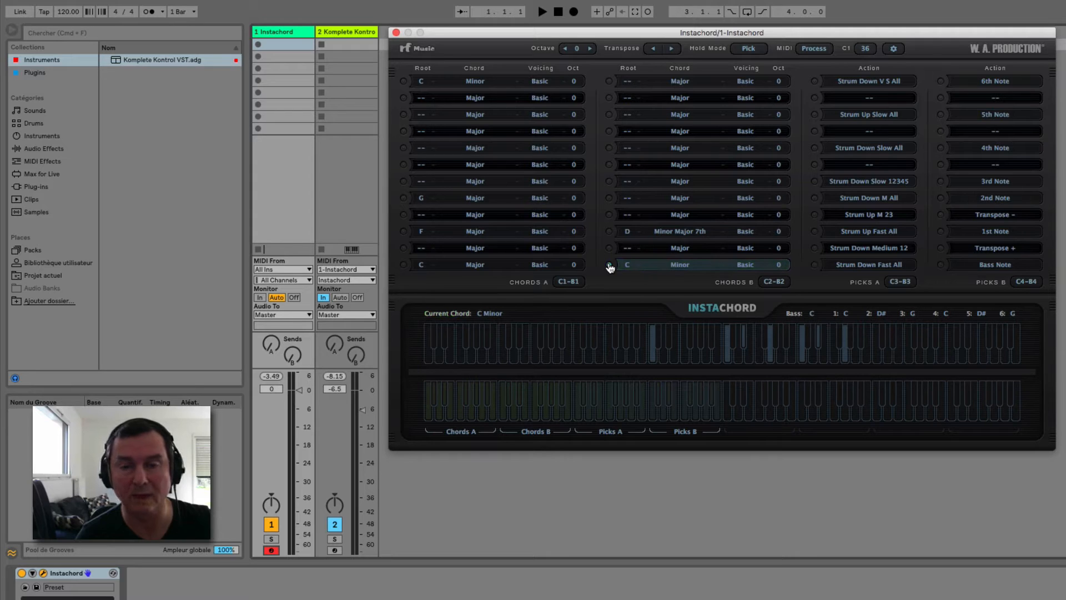
- Audition the Strum Down Fast All, Strum Down Medium 12 and Strum Up Fast All actions of Picks A on C Minor
click(816, 267)
click(815, 248)
click(814, 233)
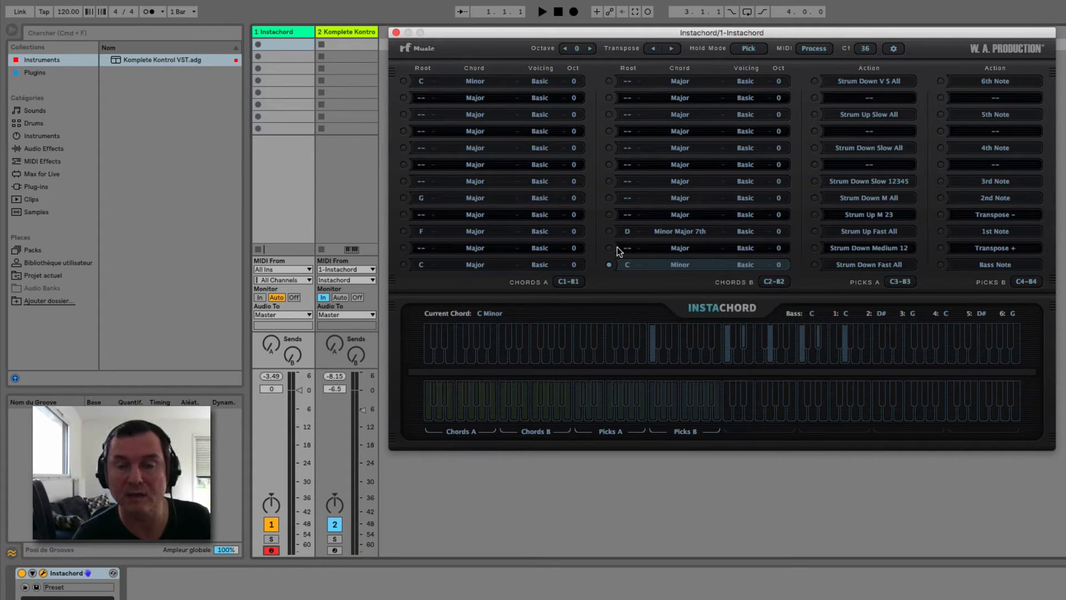
- Select the D Minor Major 7th chord and trigger the Picks B actions in order from Bass Note up to 3rd Note
click(627, 233)
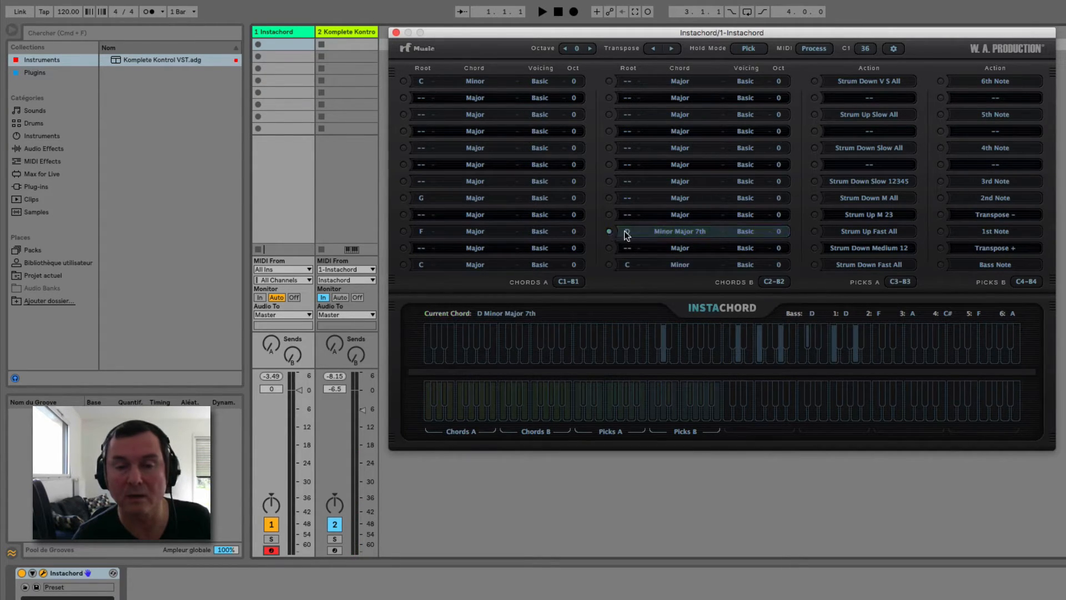
click(940, 265)
click(942, 249)
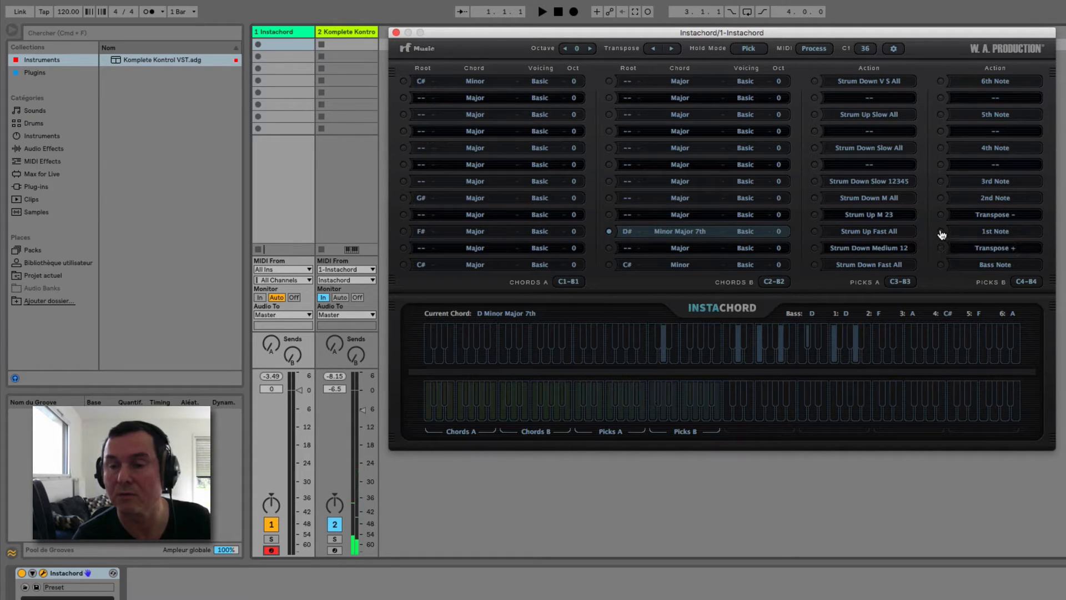
click(941, 232)
click(941, 216)
click(940, 199)
click(940, 182)
- Audition Strum Down Slow 12345 and Strum Down M All on the D Minor Major 7th chord, and select the F Major chord in Chords A
click(814, 182)
click(814, 199)
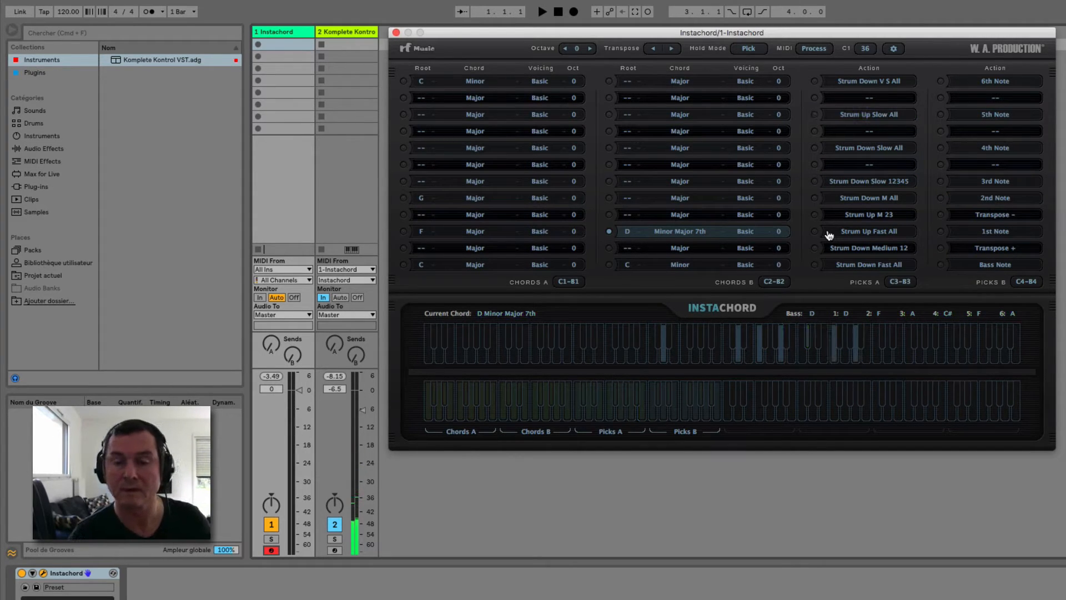
click(611, 423)
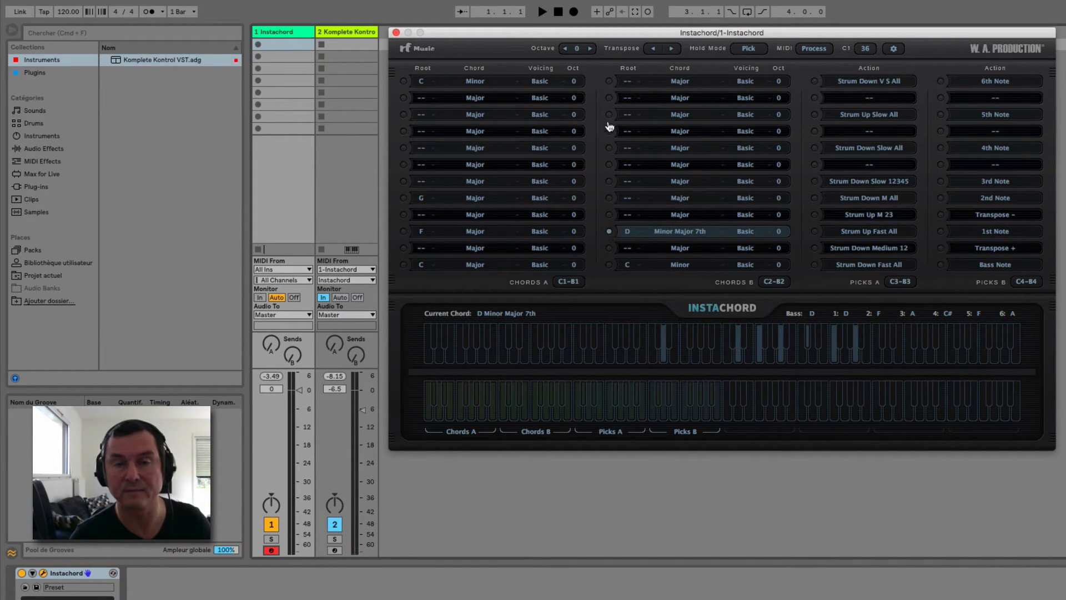
click(404, 232)
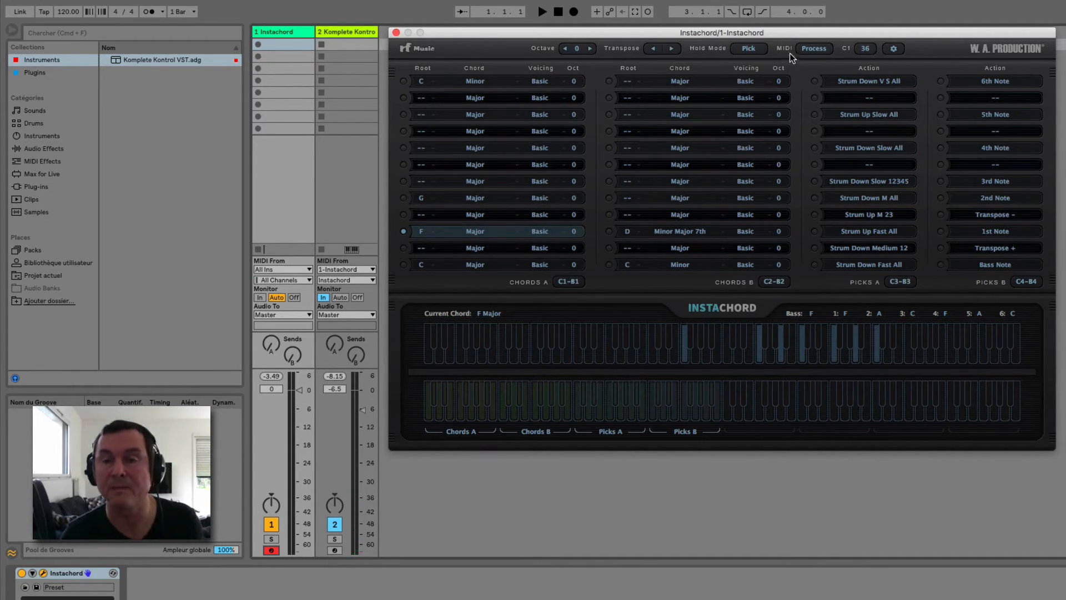
- Examine the note values offered for C1 in Instachord's global settings
click(864, 49)
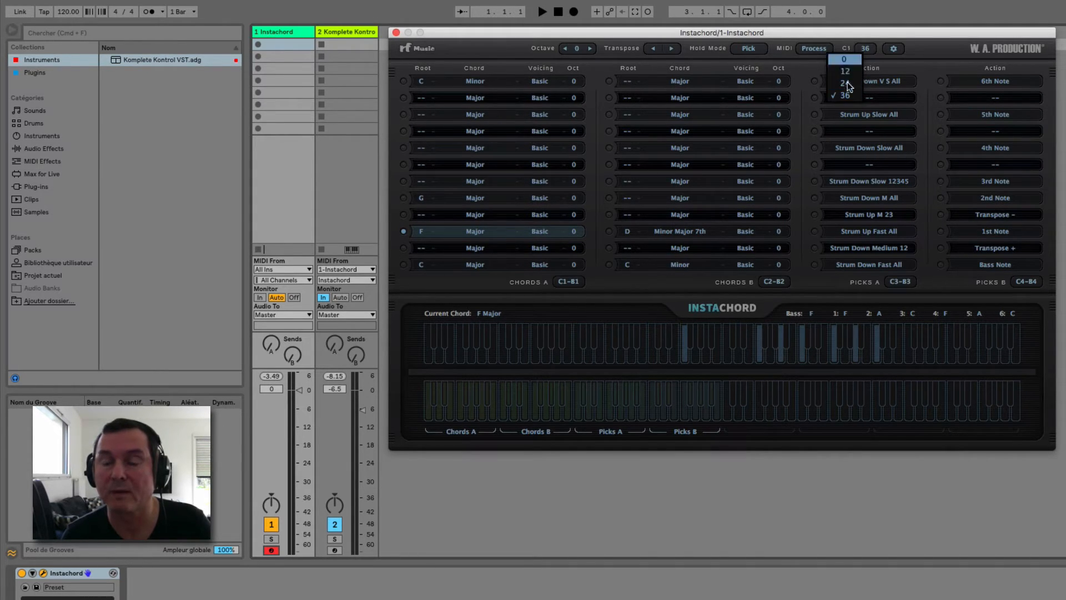
click(848, 49)
- Load the preset DRJ Minor Scale Emotional Sentimental.txt from the Instachord Presets folder inside the desktop's WAProduction folder
click(892, 50)
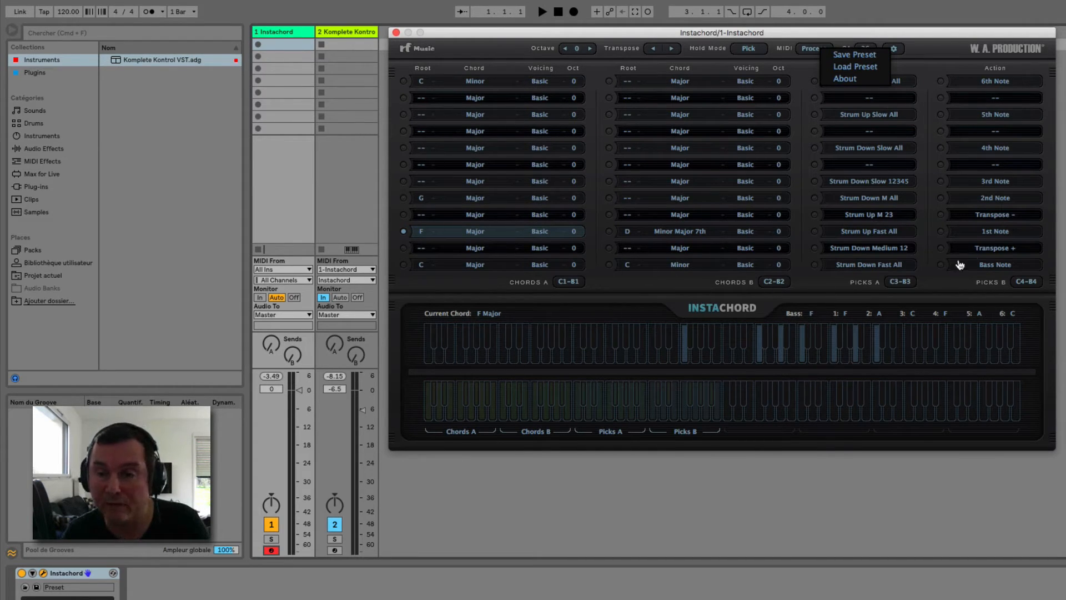
click(844, 66)
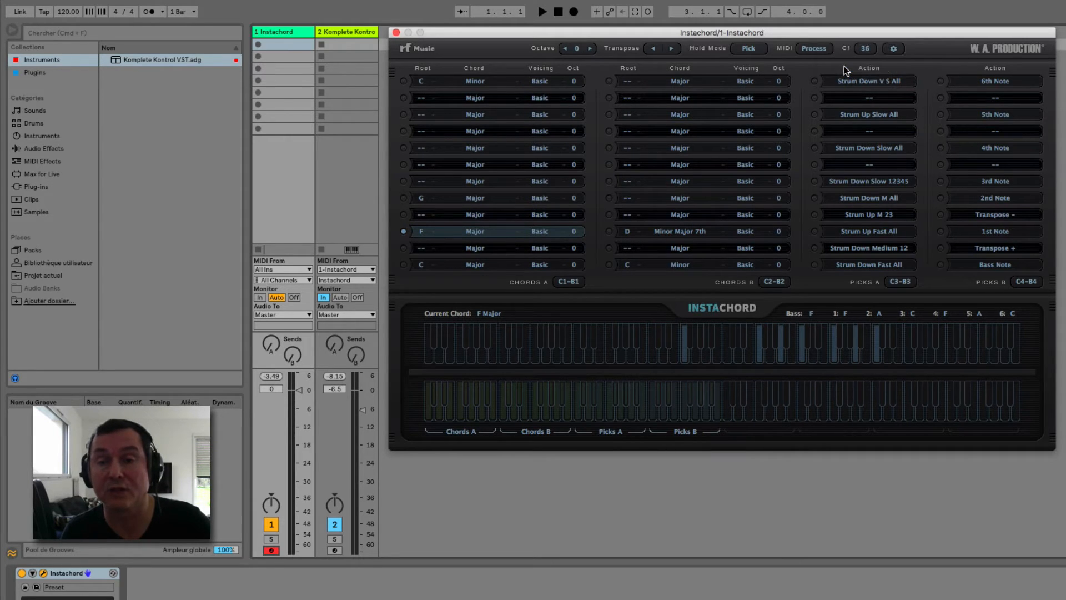
scroll(471, 271, down, 1)
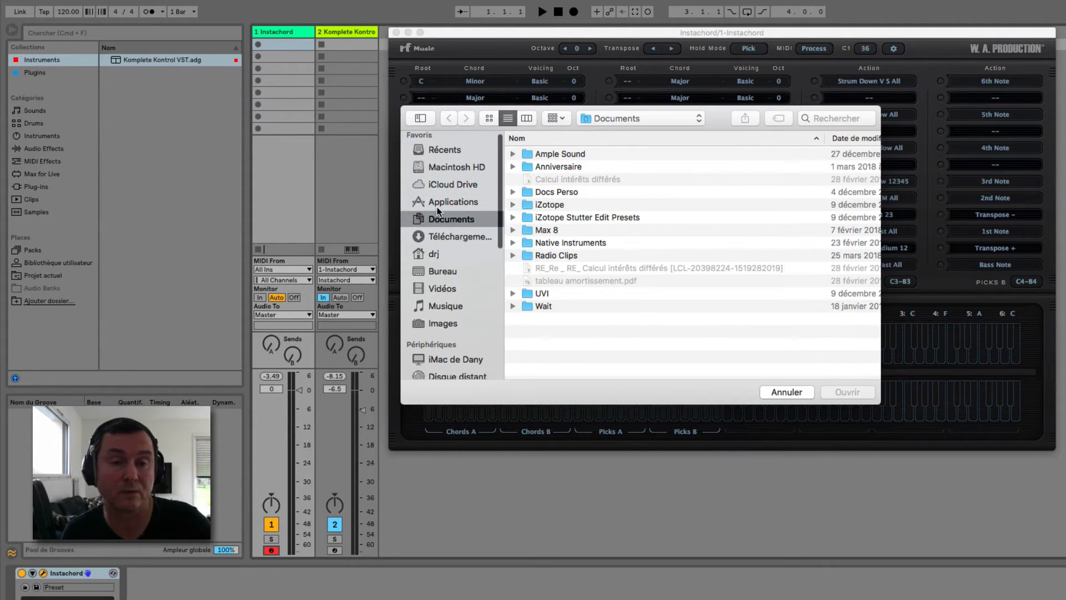
click(433, 271)
double_click(533, 235)
double_click(535, 155)
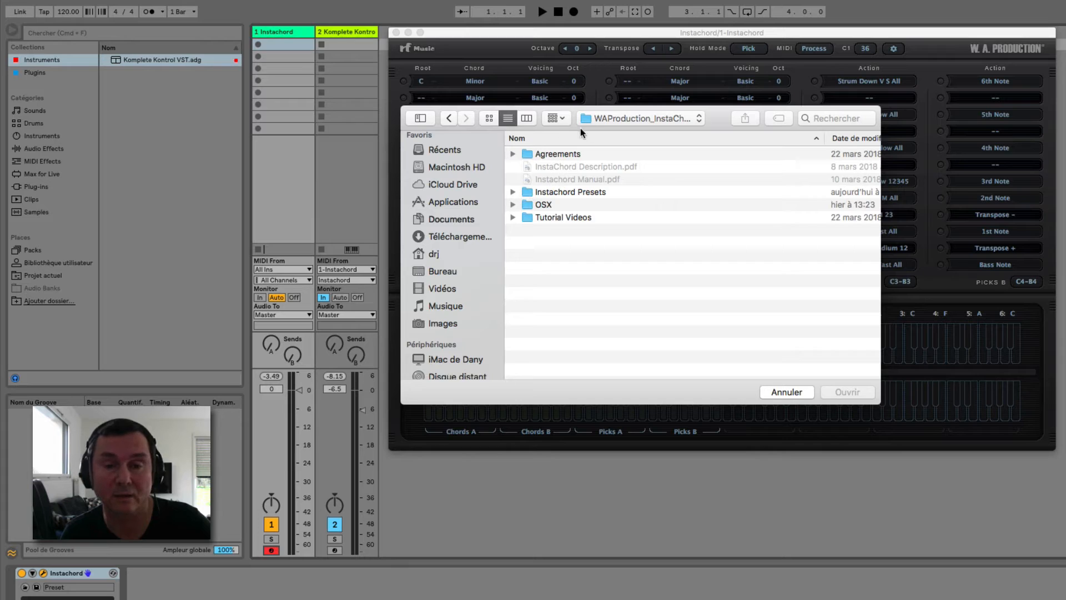
click(526, 193)
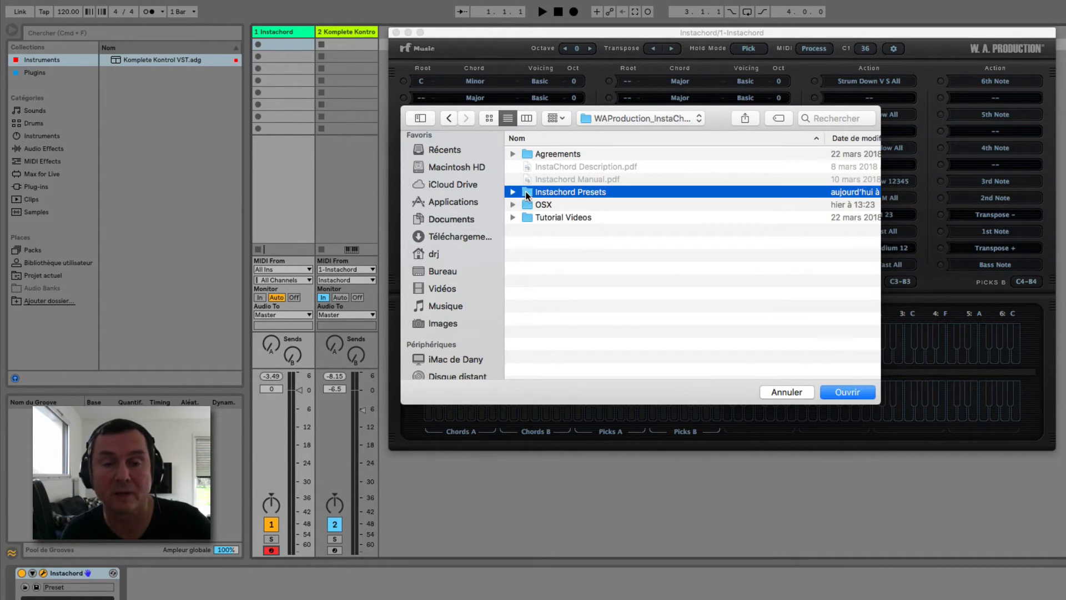
double_click(525, 191)
scroll(590, 304, down, 10)
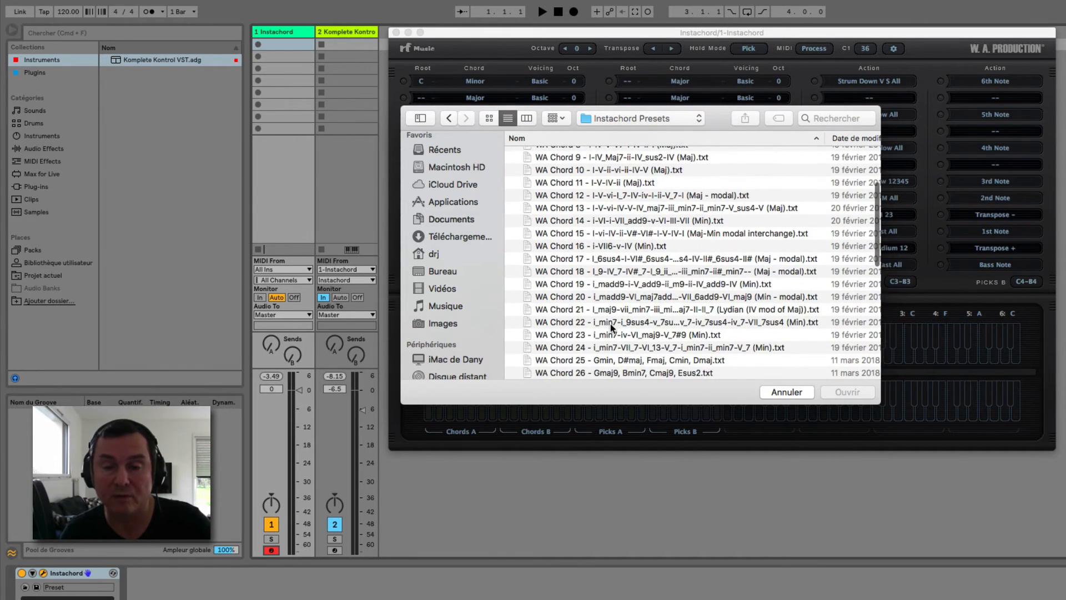
scroll(611, 322, up, 10)
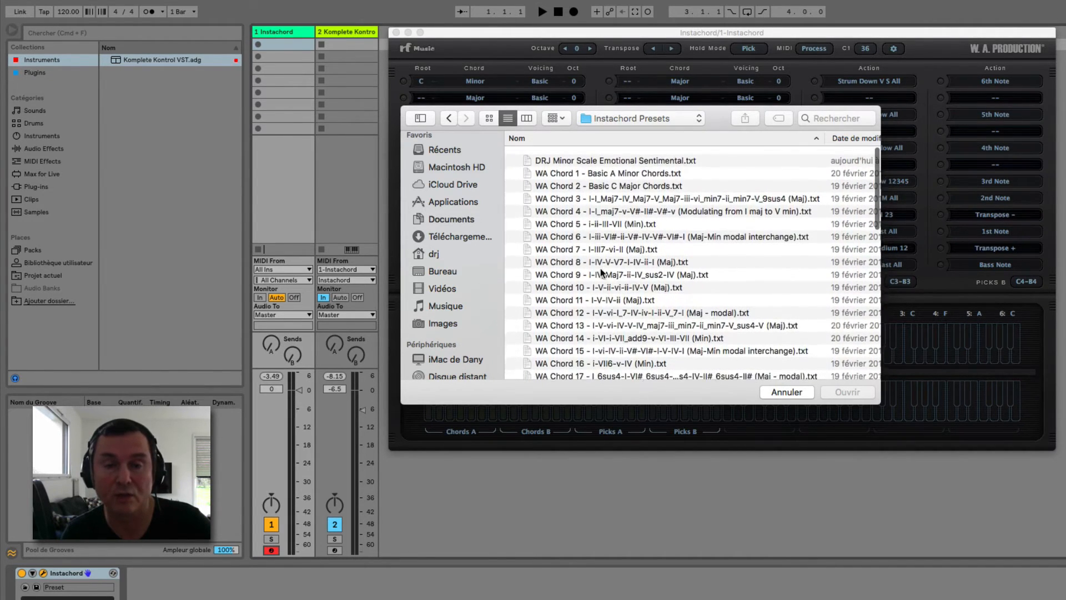
click(564, 154)
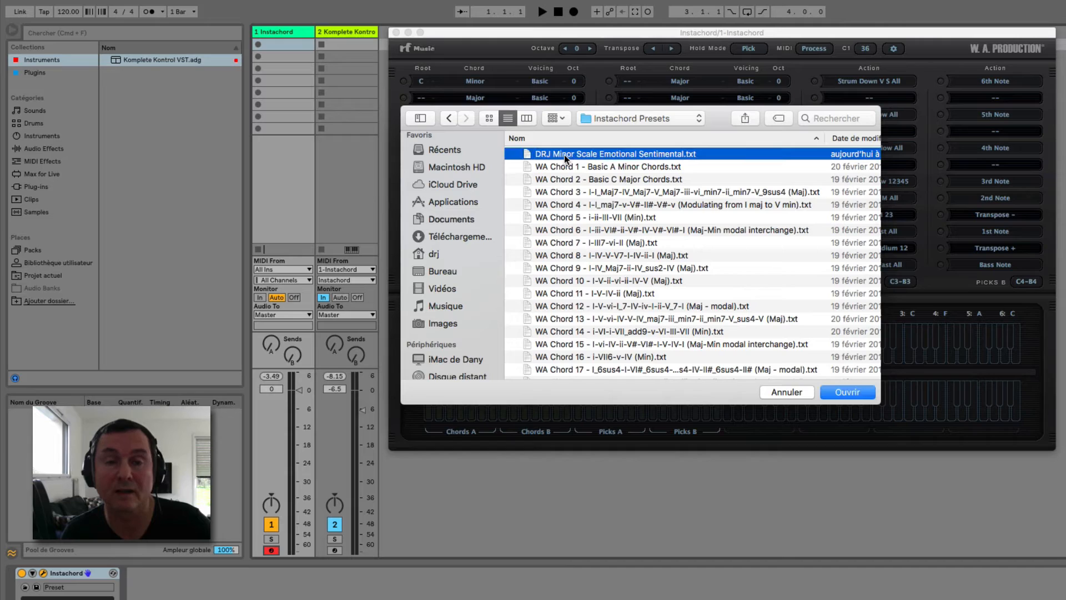
click(841, 392)
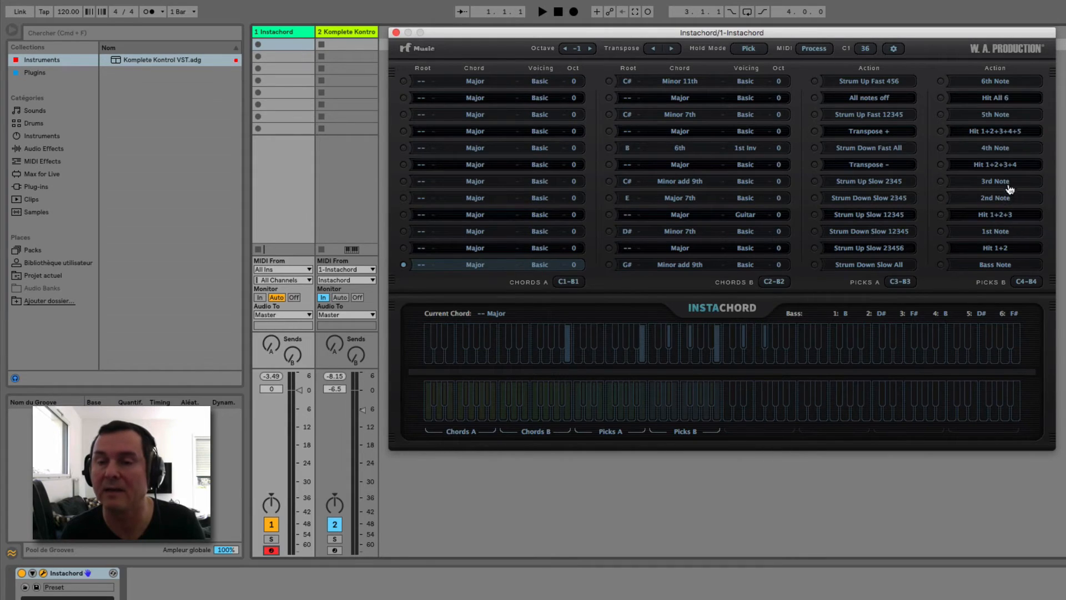
- Audition the first keys of the Picks B zone on Instachord's lower keyboard
click(653, 414)
click(666, 413)
click(676, 421)
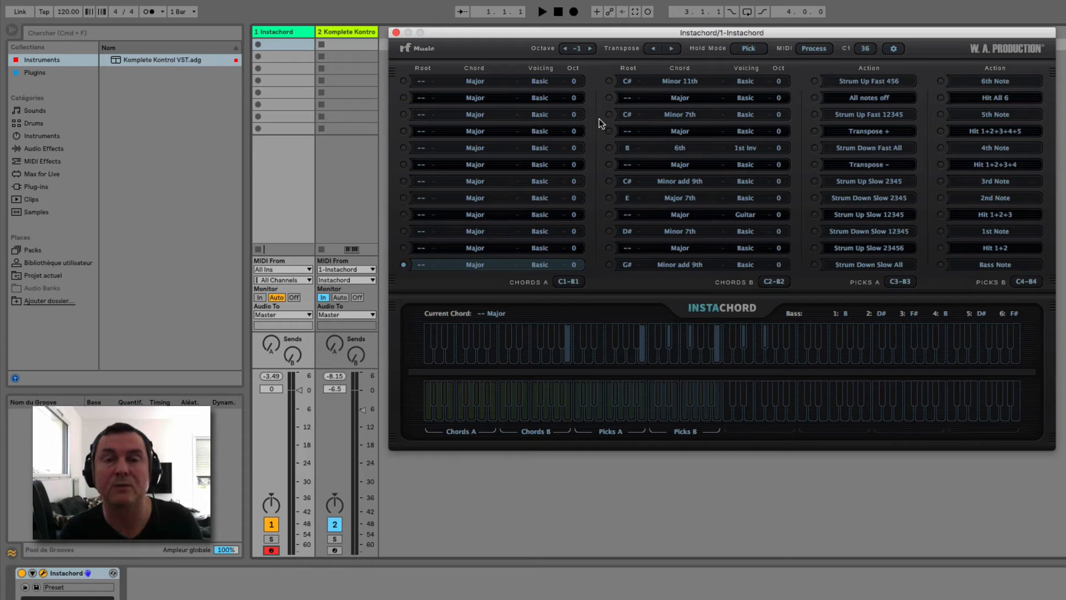
- Close the Instachord window and open the recent Live set Instachords.als
click(396, 32)
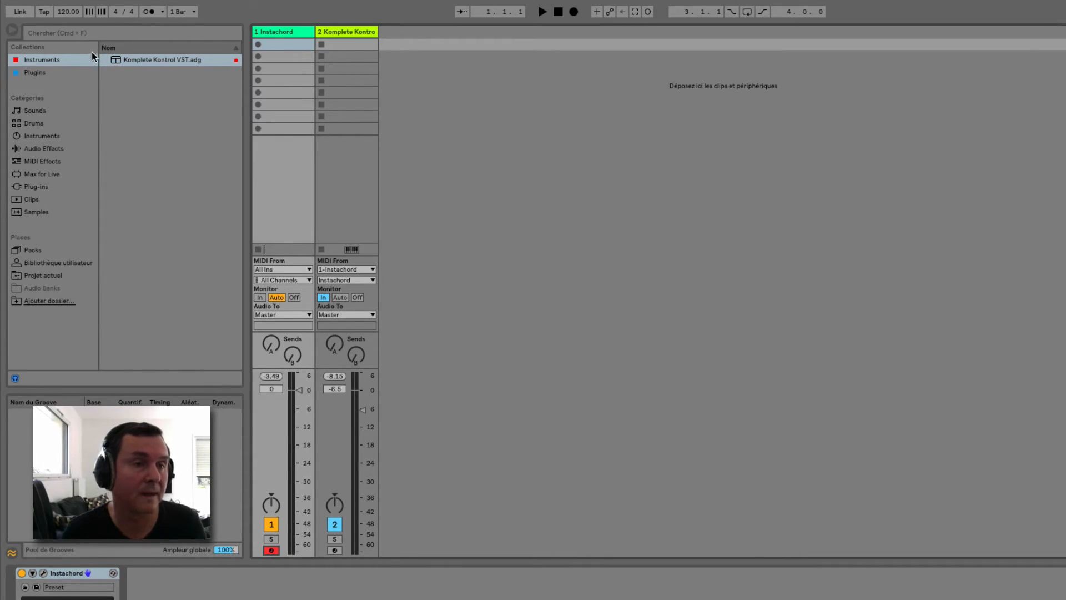
click(81, 7)
mouse_move(101, 49)
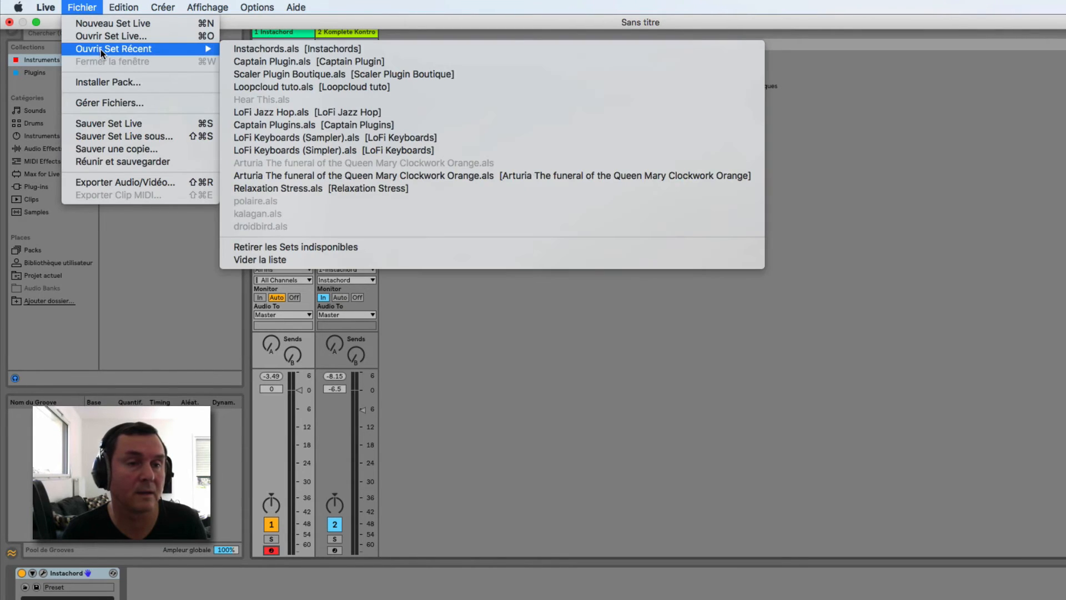
click(258, 50)
click(509, 363)
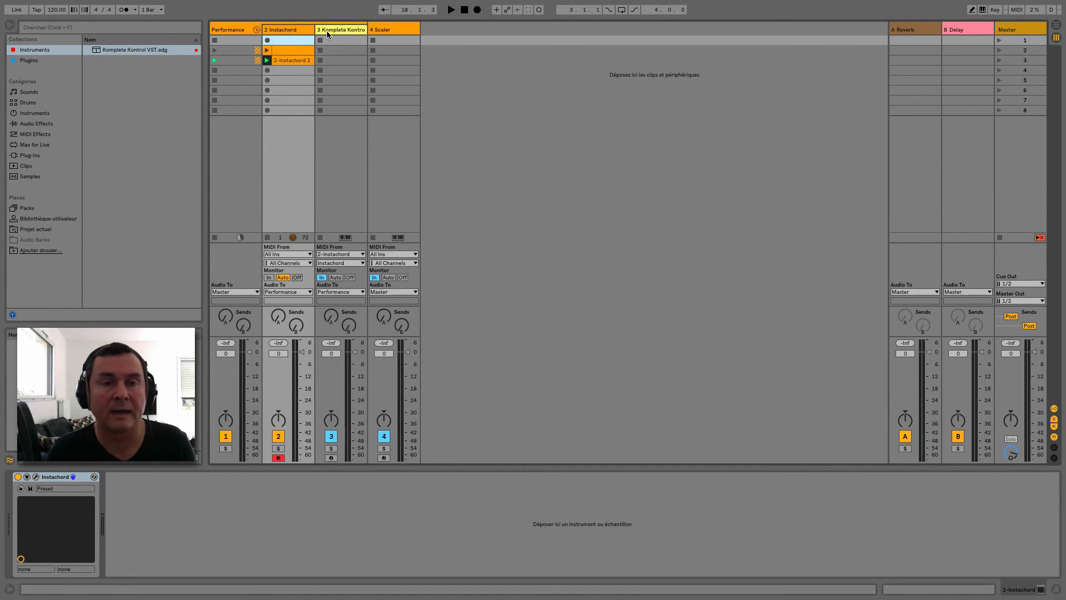
- Open Scaler on the 4 Scaler track, move its window up and audition chords such as F maj7 from Sad Ending
click(396, 31)
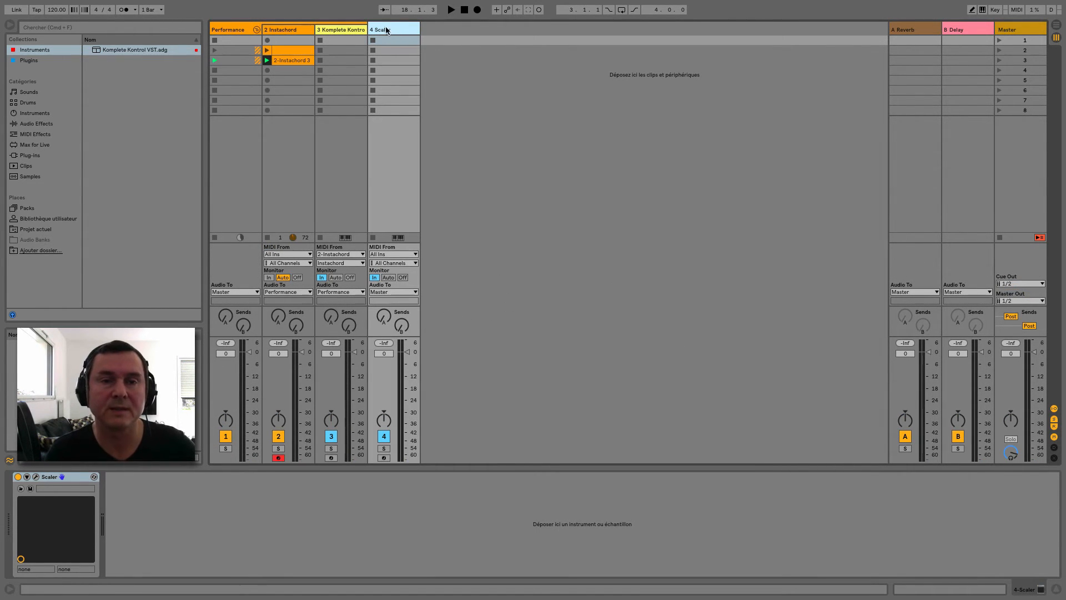
click(35, 476)
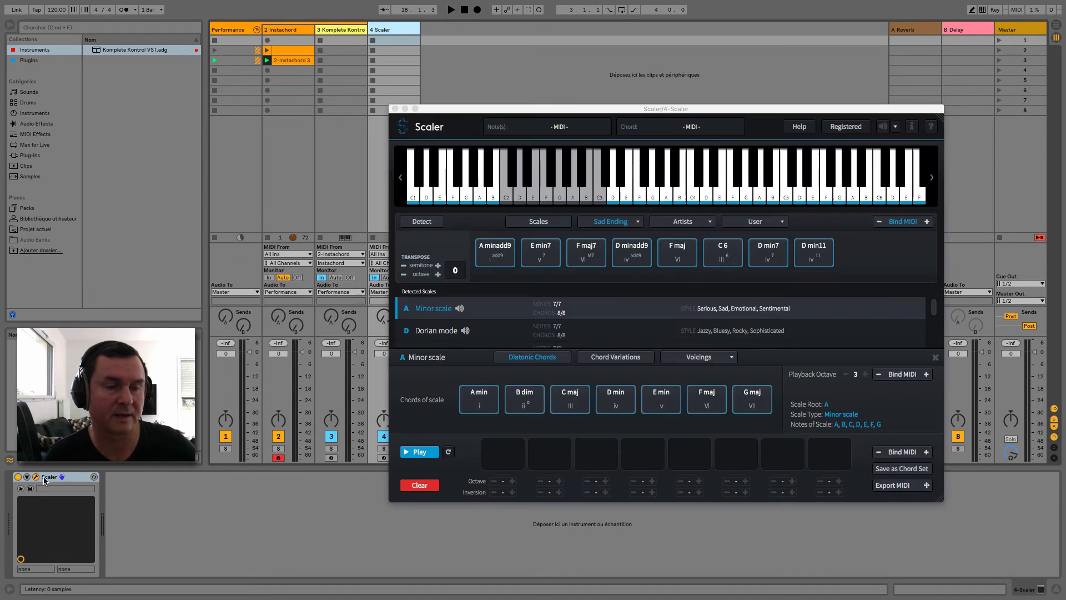
drag(499, 111, 538, 52)
click(519, 191)
click(519, 191)
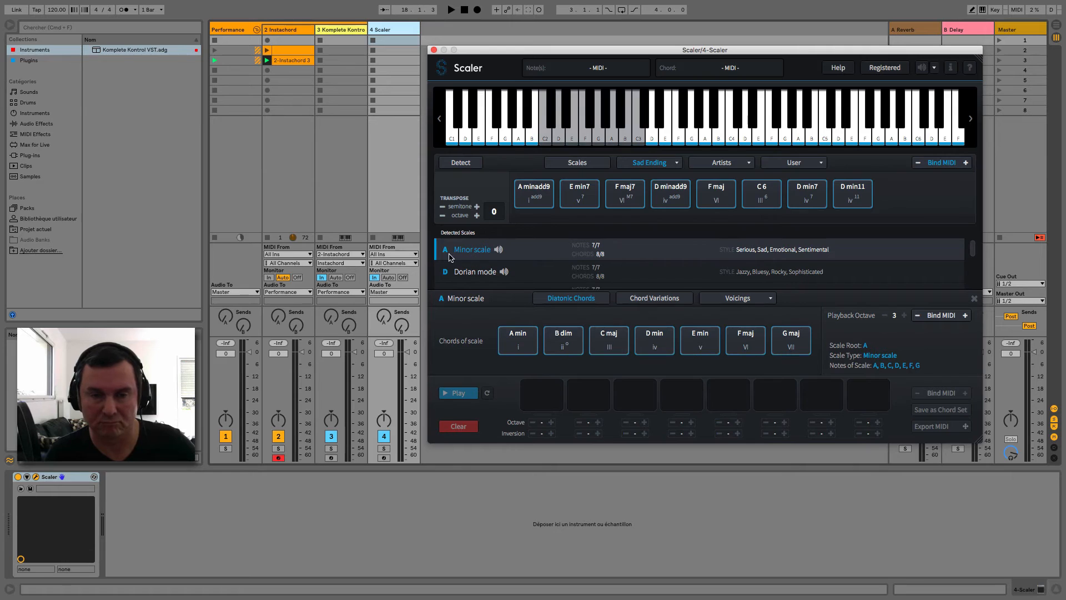
click(619, 188)
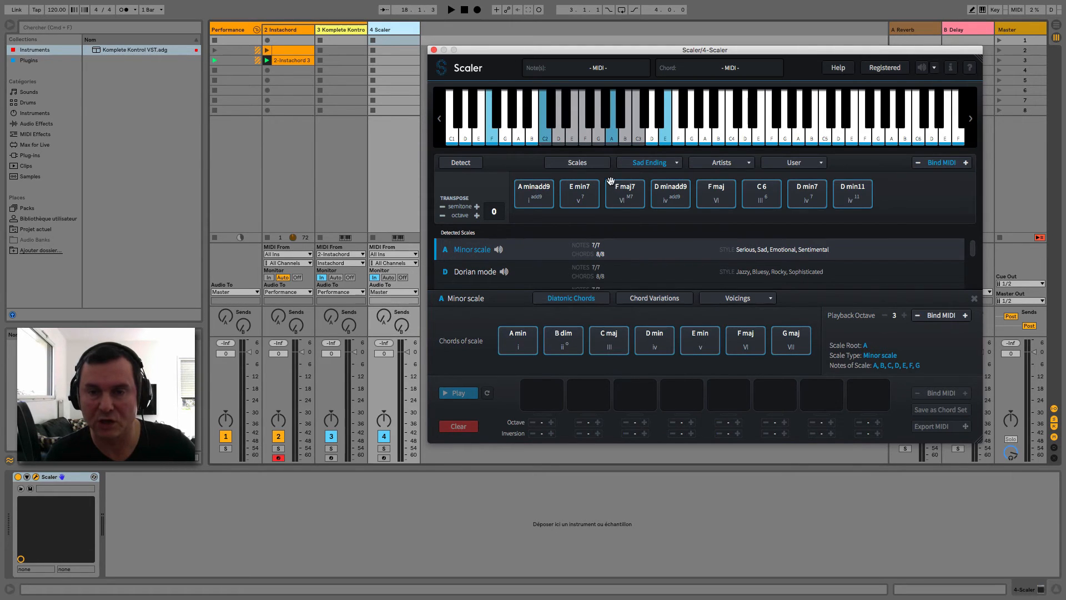
- Examine Scaler's chord set list, keep Sad Ending, and audition A minadd9 with the Scaler track armed
click(674, 166)
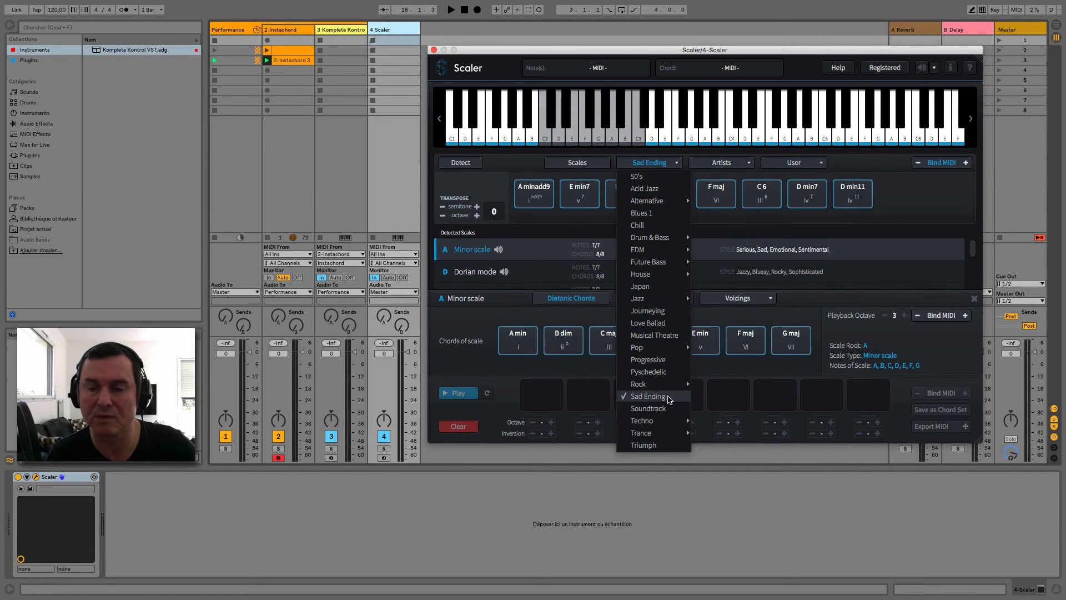
click(900, 189)
click(540, 198)
click(384, 458)
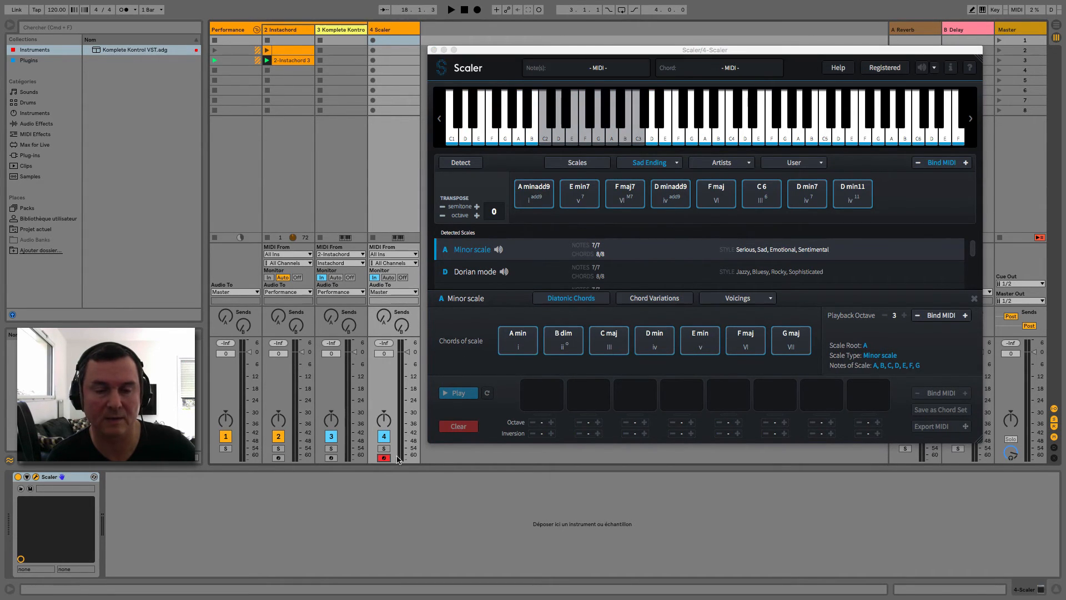
click(527, 204)
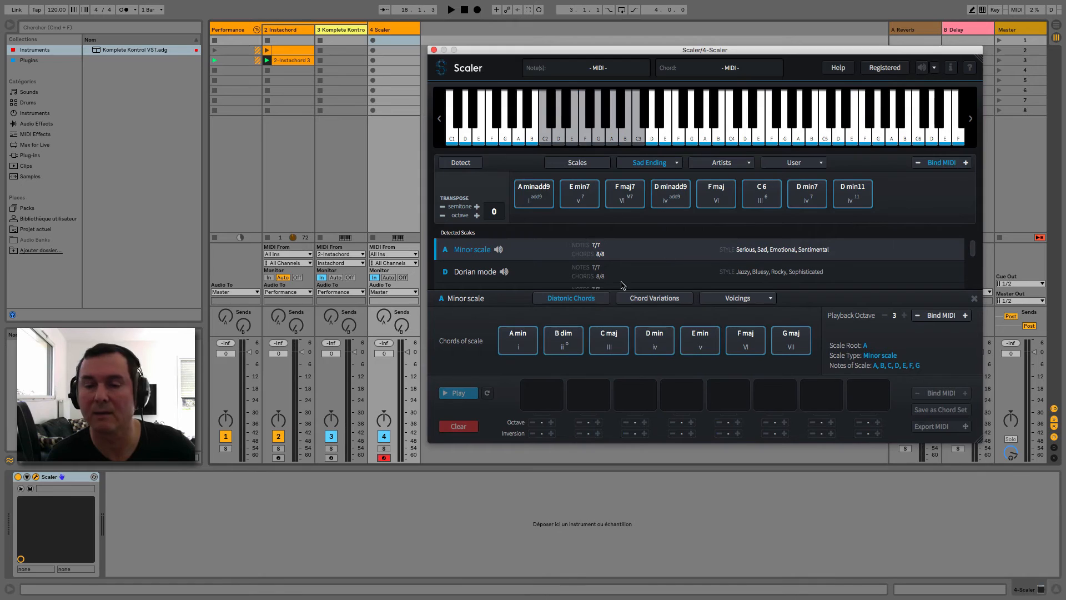
- Re-arm the 2 Instachord track, then turn on Scaler's internal sound and close its window
click(278, 458)
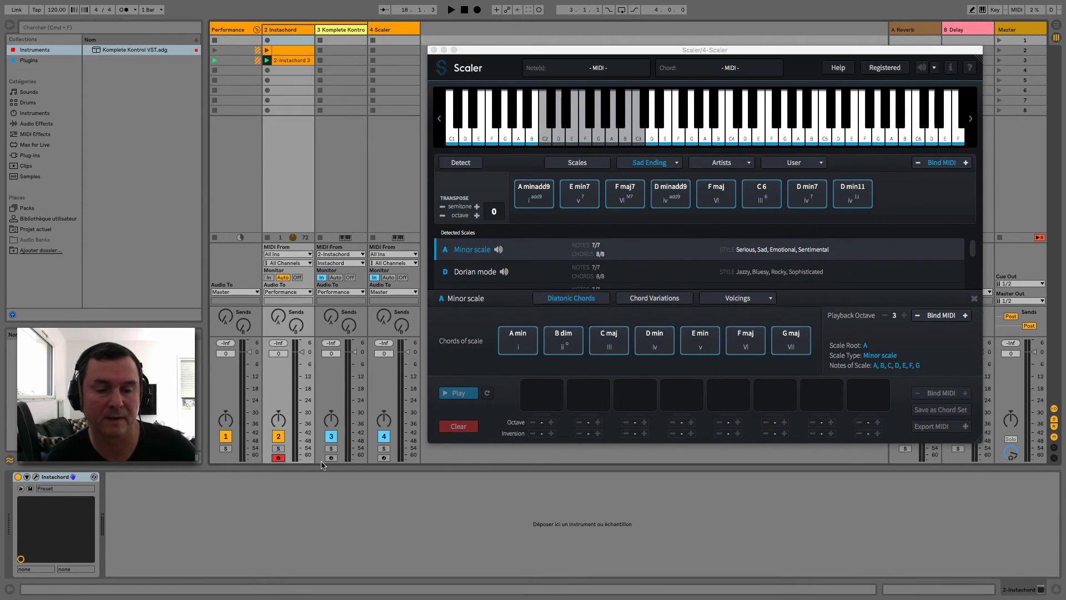
click(922, 68)
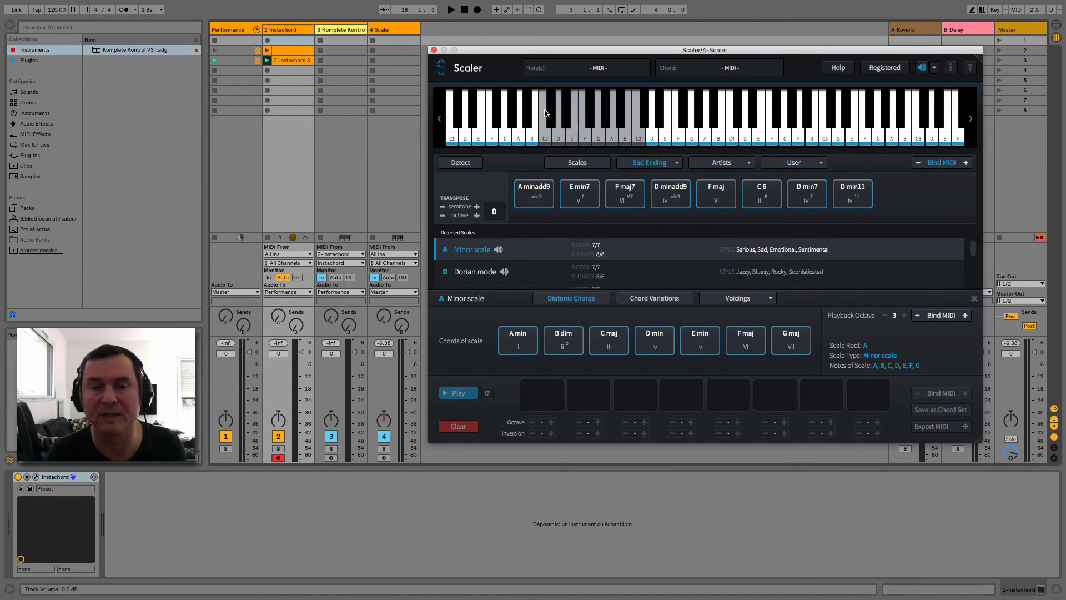
click(433, 50)
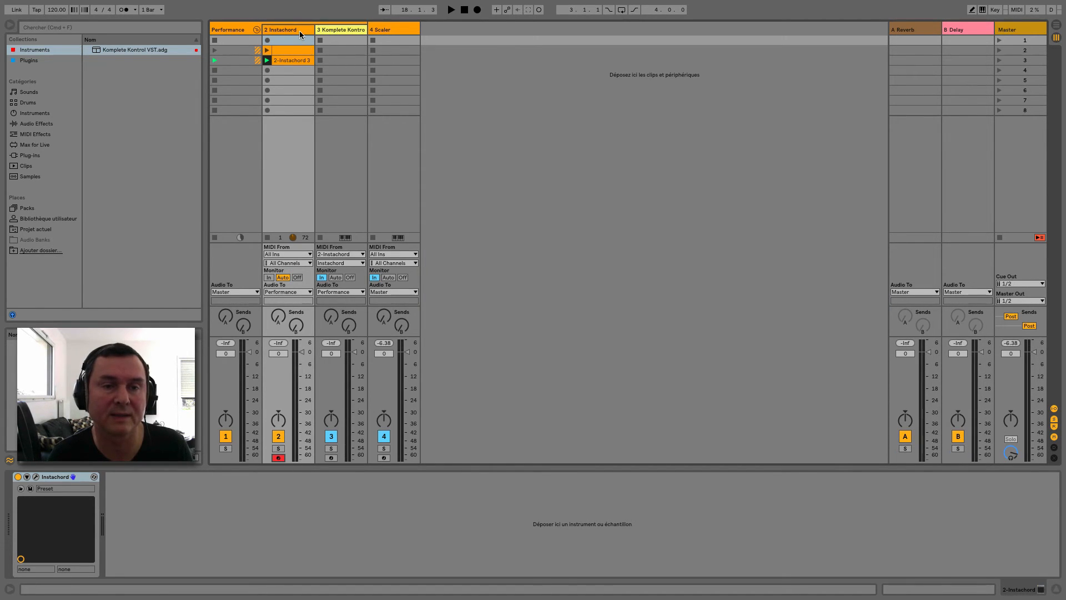
- Open Instachord on track 2, select the G# Minor add 9th chord in Chords B, and leave the Instachord track armed
click(36, 477)
drag(516, 73, 512, 43)
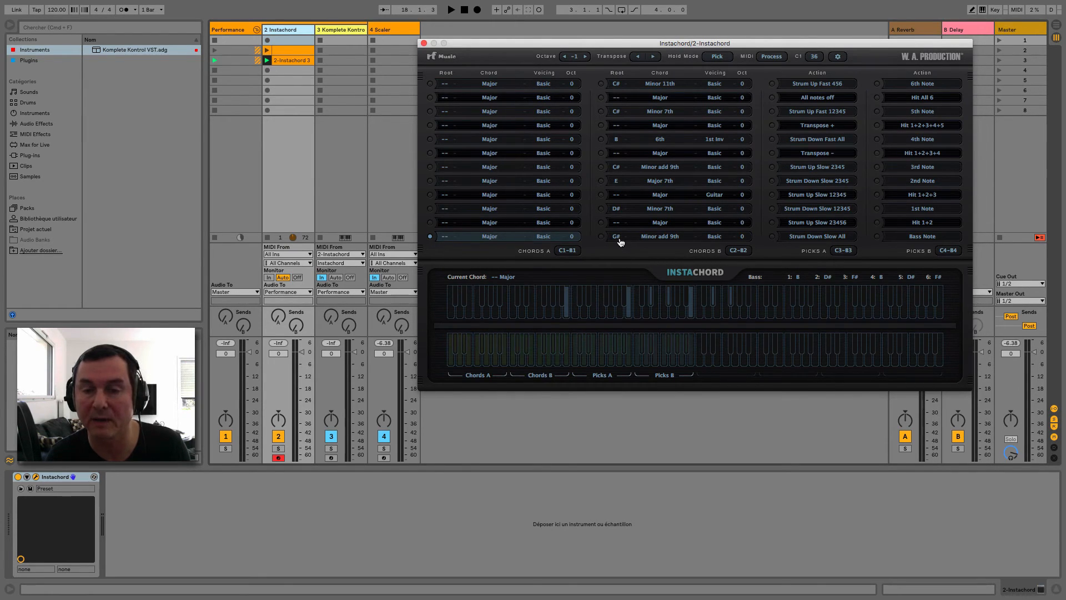
click(602, 237)
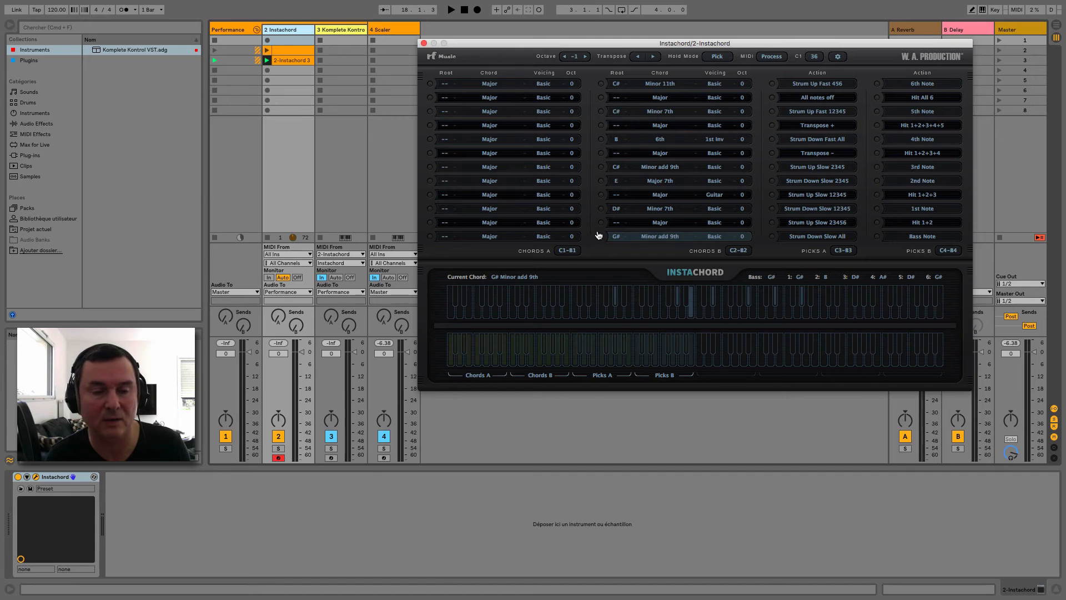
click(331, 458)
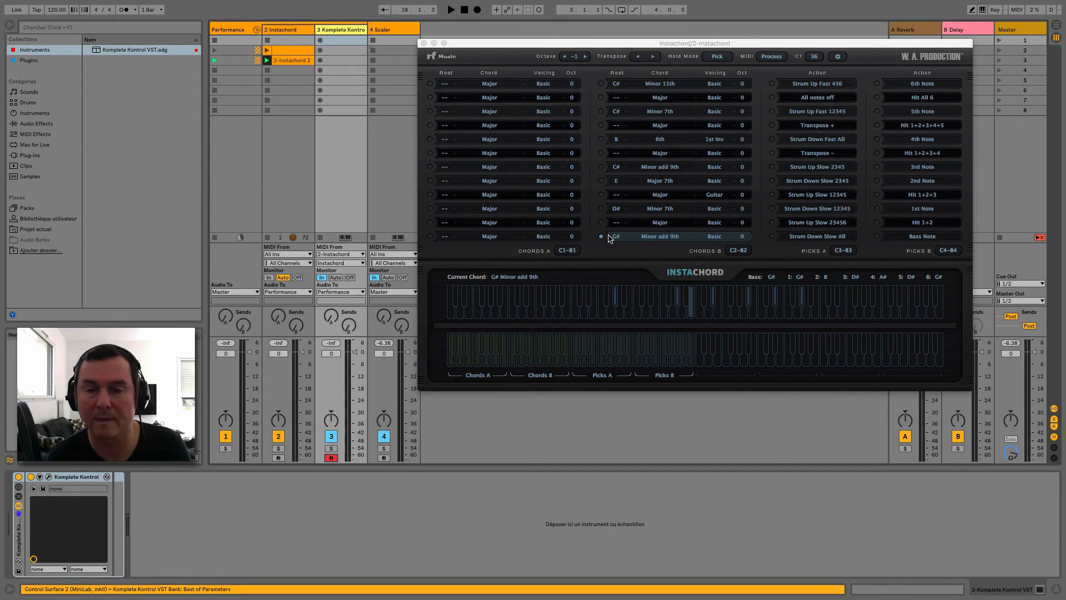
click(282, 458)
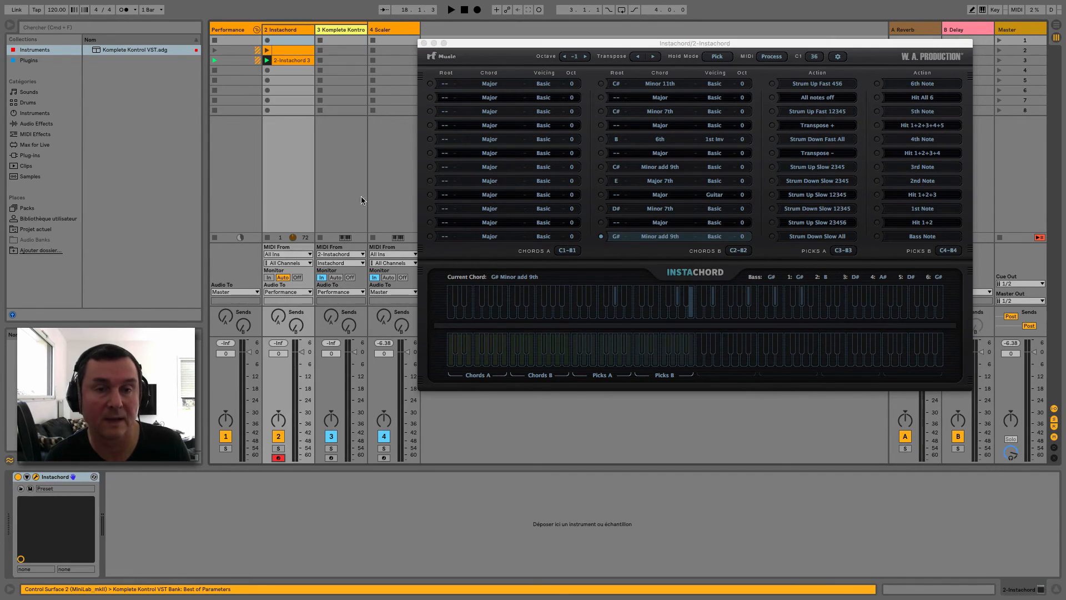
- Turn off Scaler's internal sound, close Scaler and reselect the 2 Instachord track
click(400, 29)
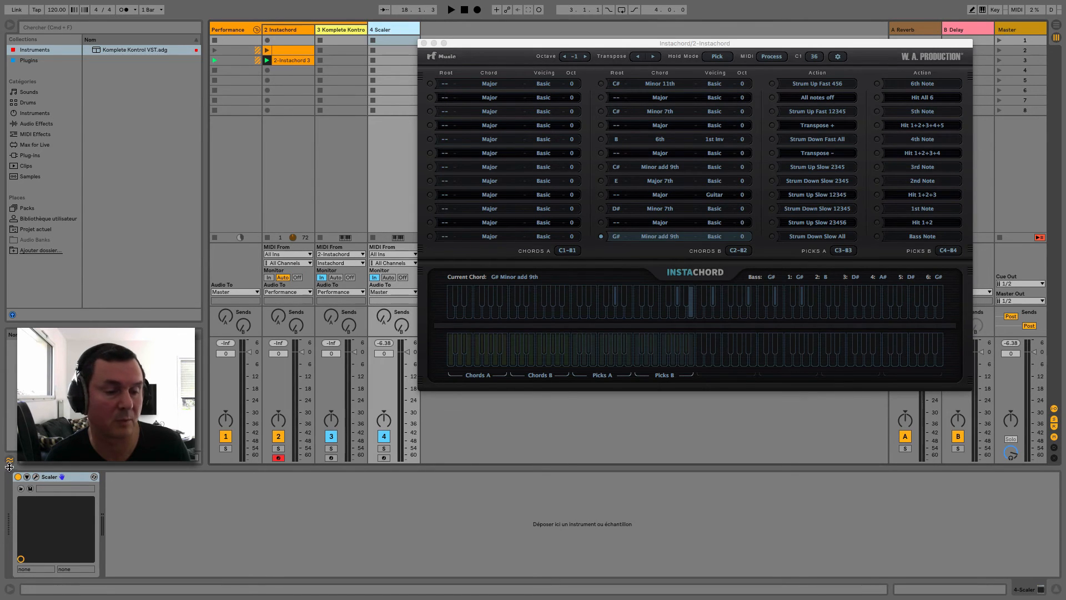
click(36, 476)
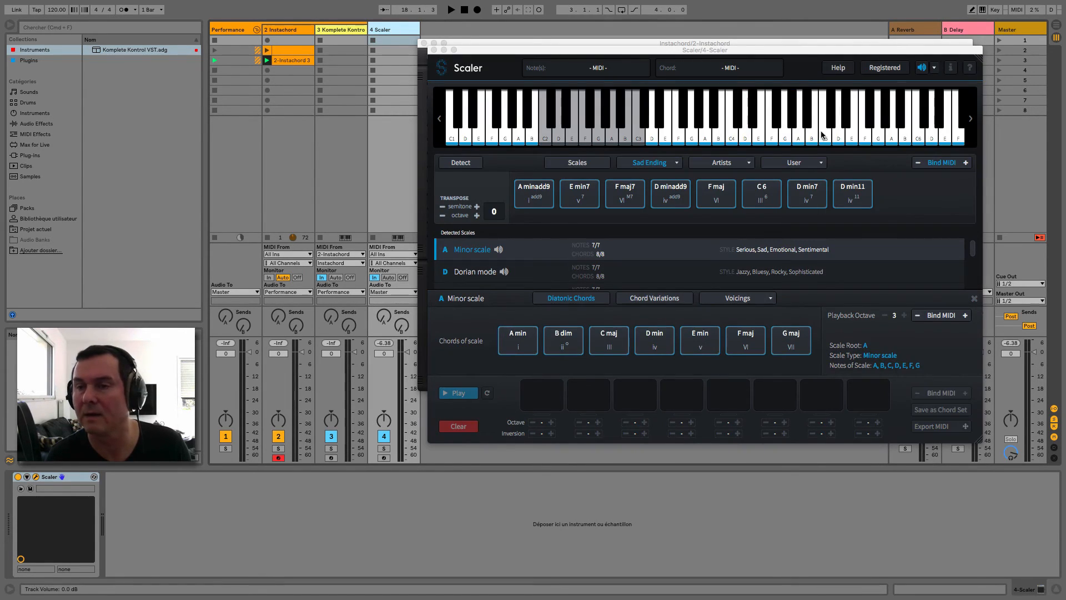
click(922, 69)
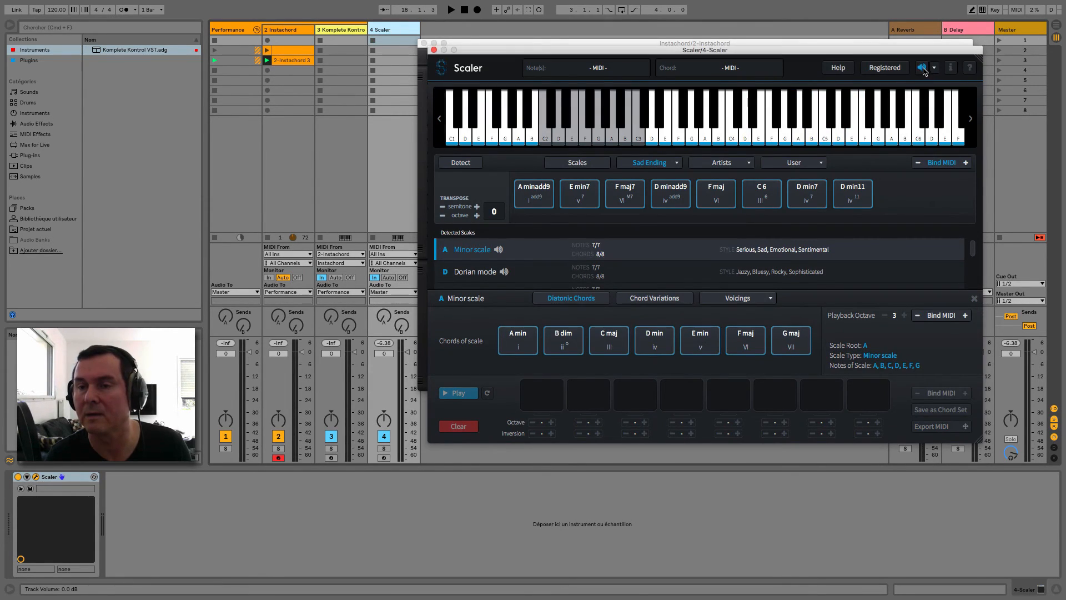
click(434, 51)
click(302, 31)
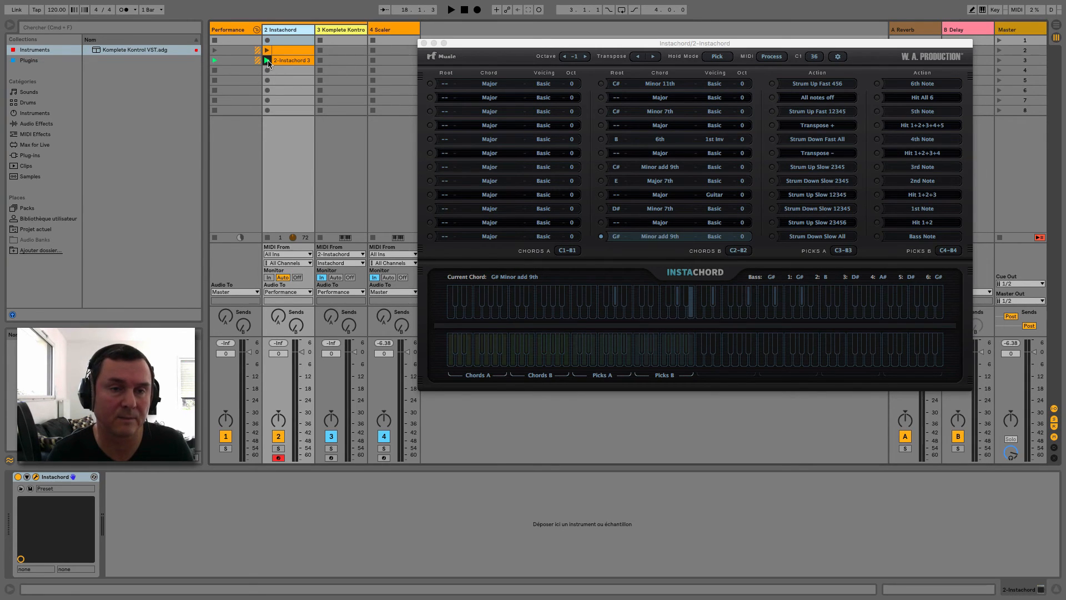
- Open the notes of the 2-Instachord 3 clip, arrange them below the Instachord window, and play the clip
double_click(284, 61)
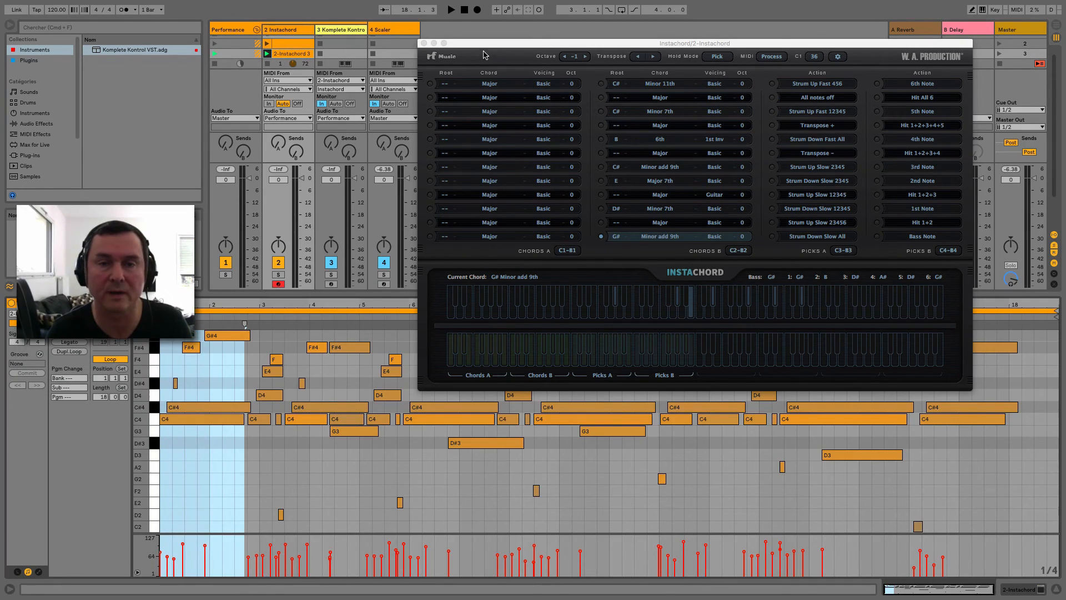
drag(468, 44, 488, 8)
drag(365, 299, 356, 361)
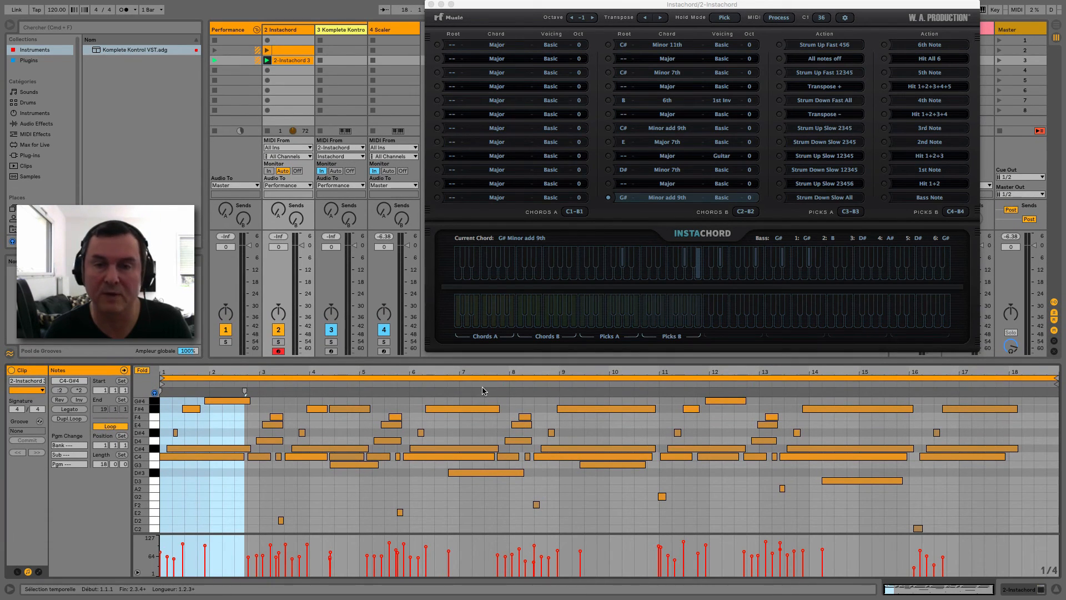
drag(621, 7, 630, 11)
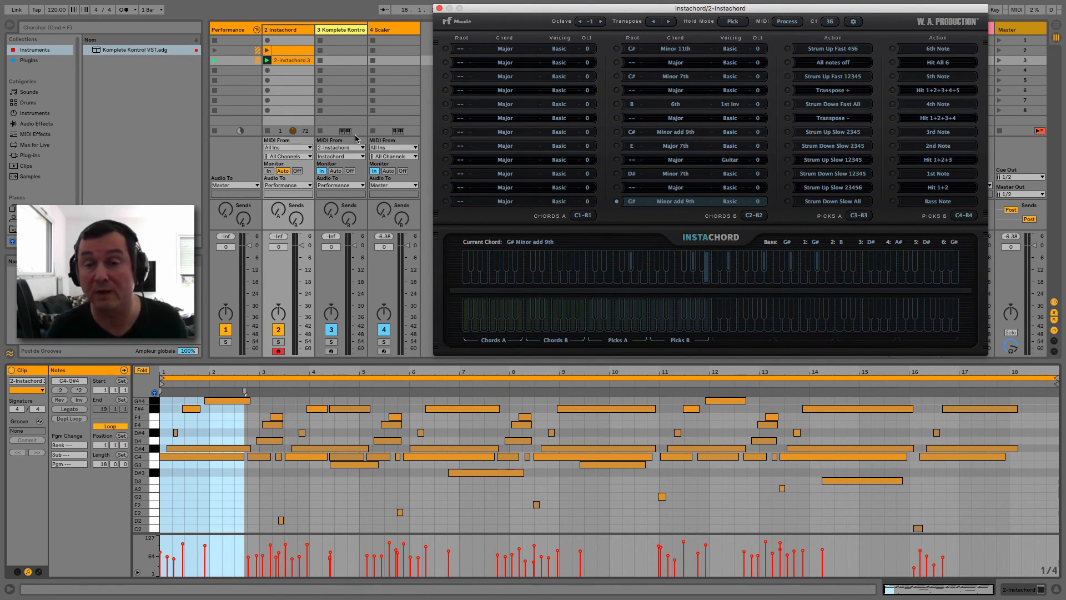
click(267, 60)
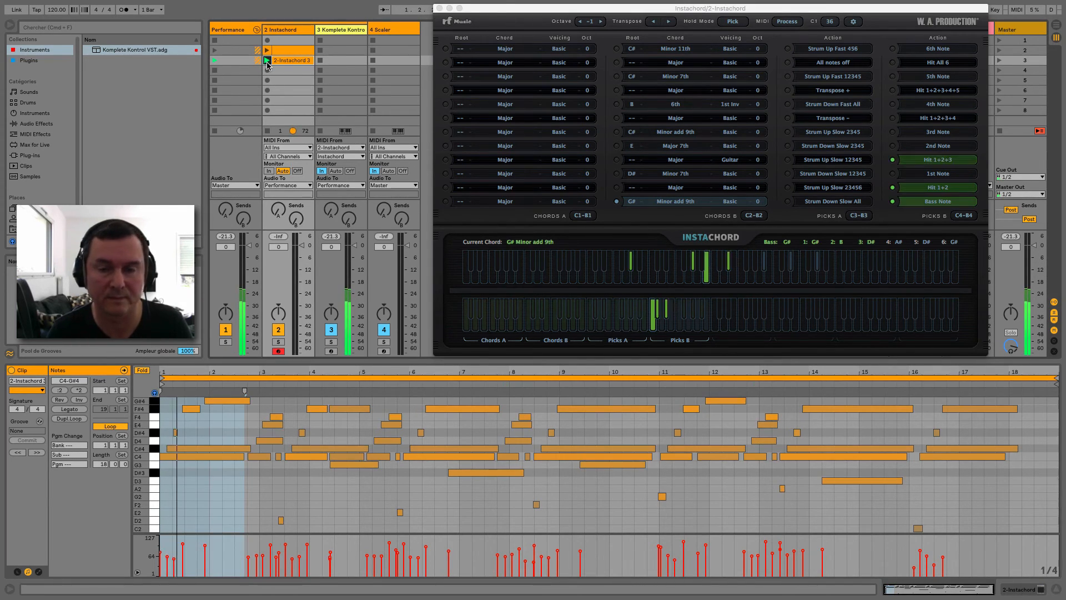